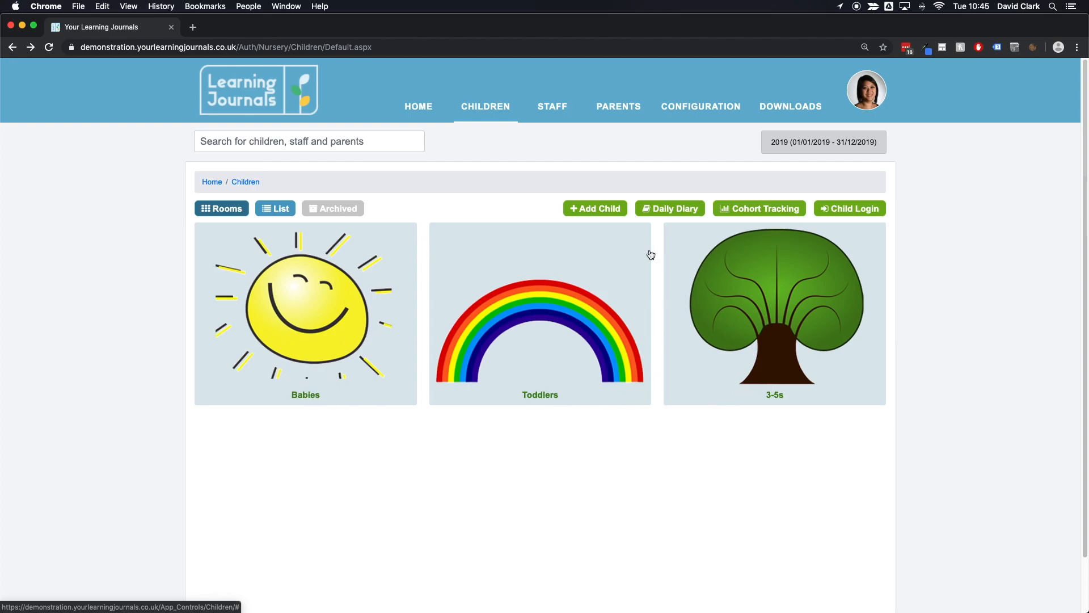
# Step: Open the 3-5s room and scroll through the children listed in it
pyautogui.click(781, 312)
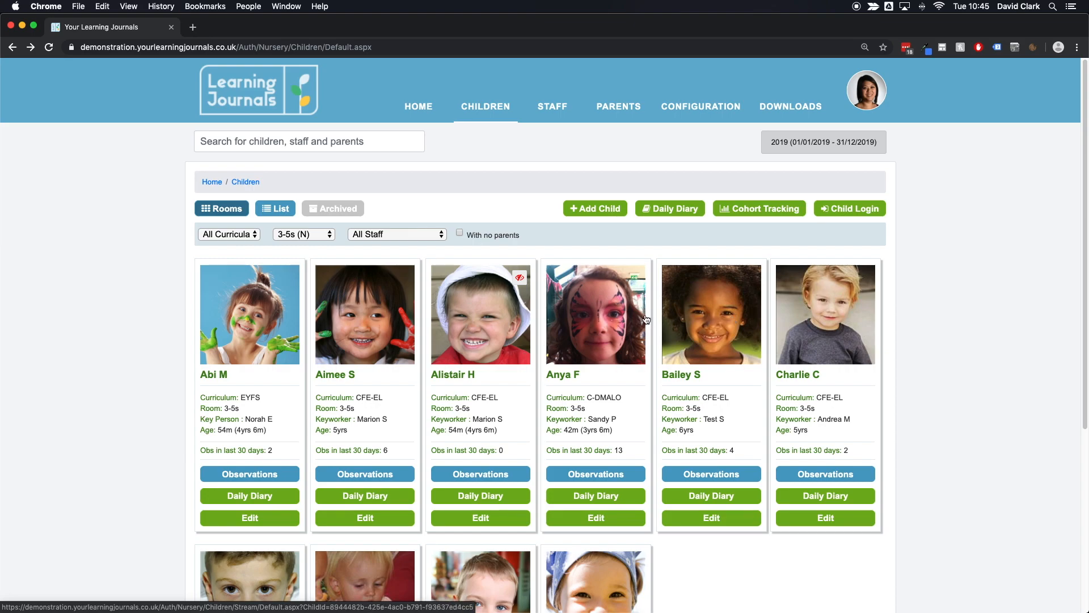
pyautogui.scroll(-3, 645, 315)
pyautogui.scroll(-4, 645, 318)
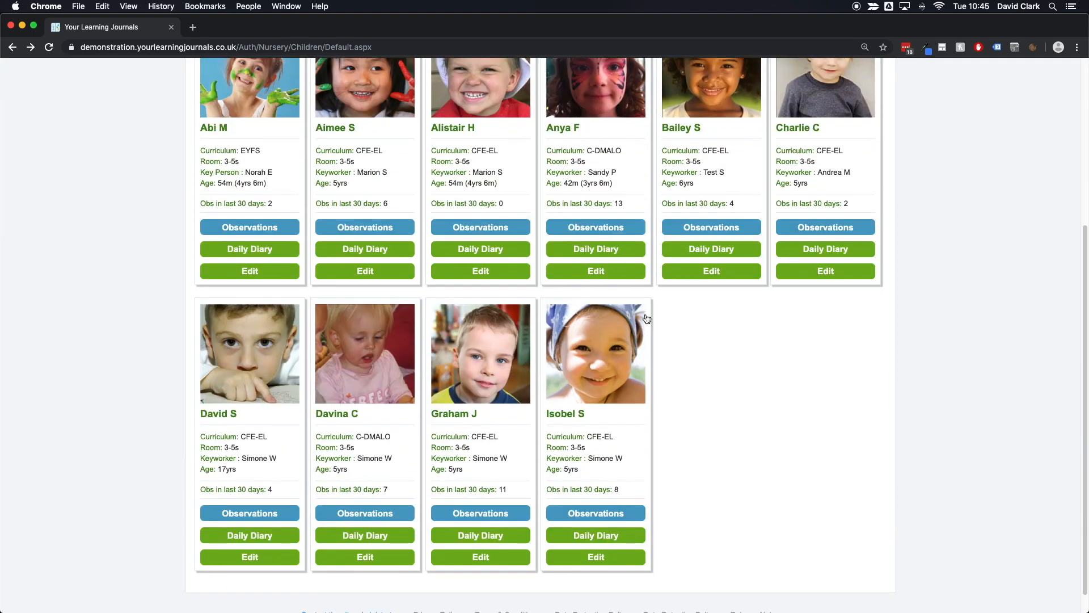
pyautogui.scroll(5, 645, 318)
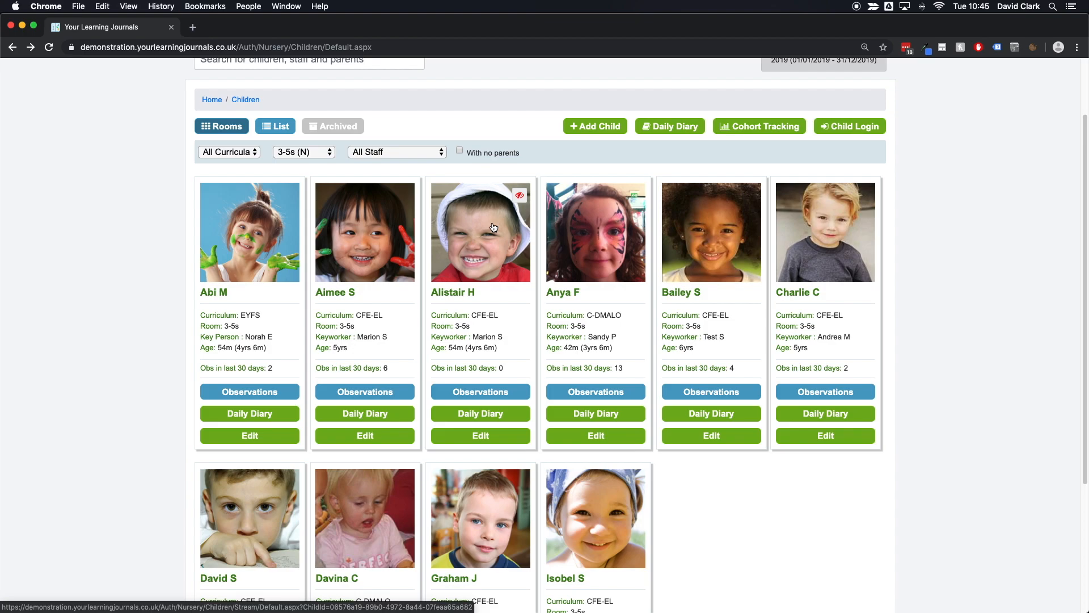
pyautogui.click(470, 233)
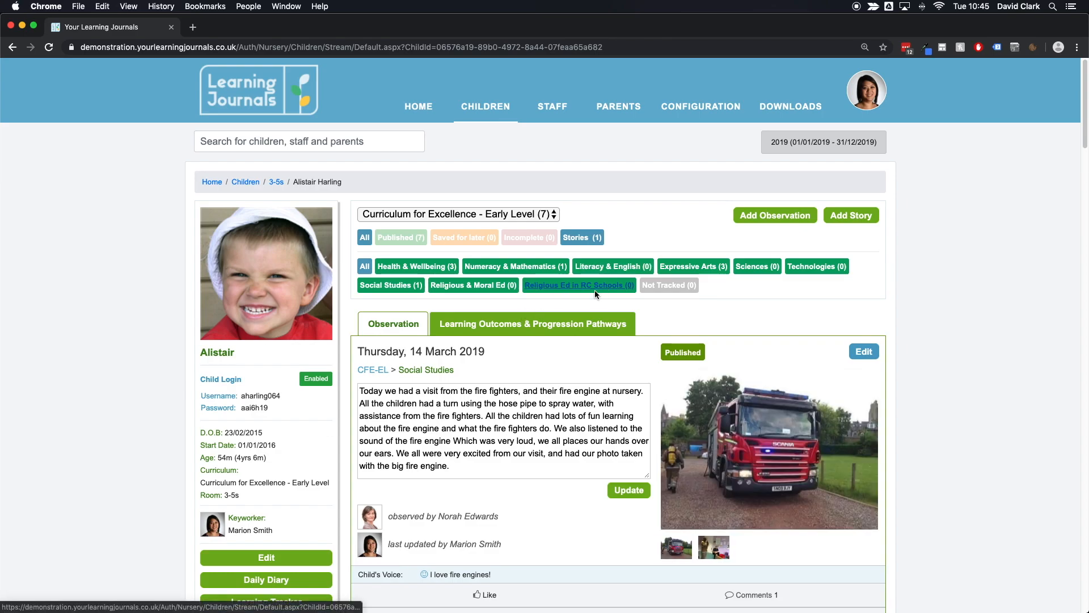
pyautogui.scroll(-5, 600, 279)
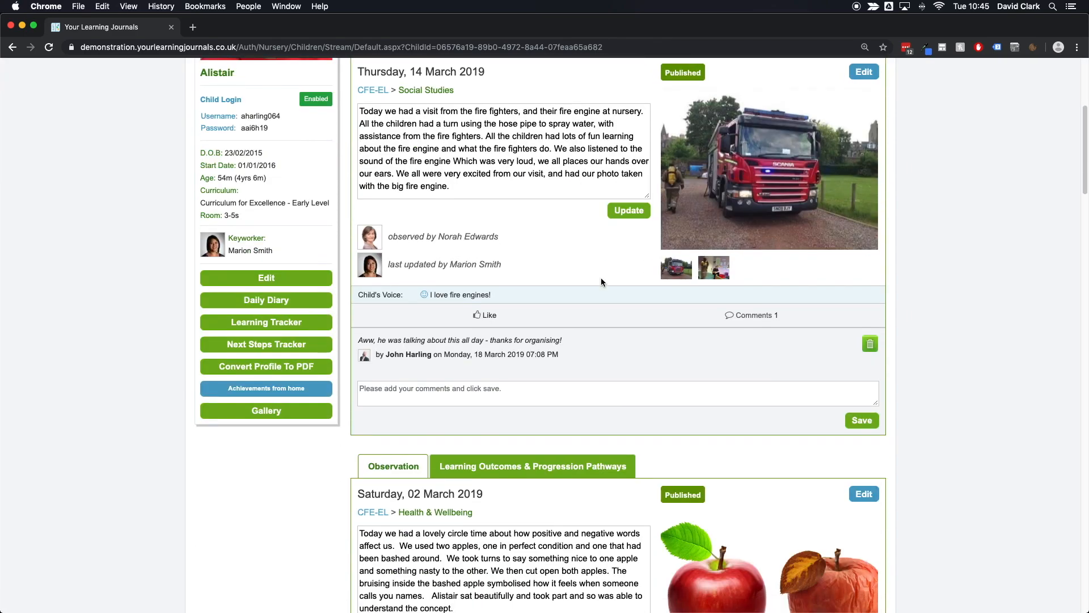
pyautogui.scroll(-4, 601, 279)
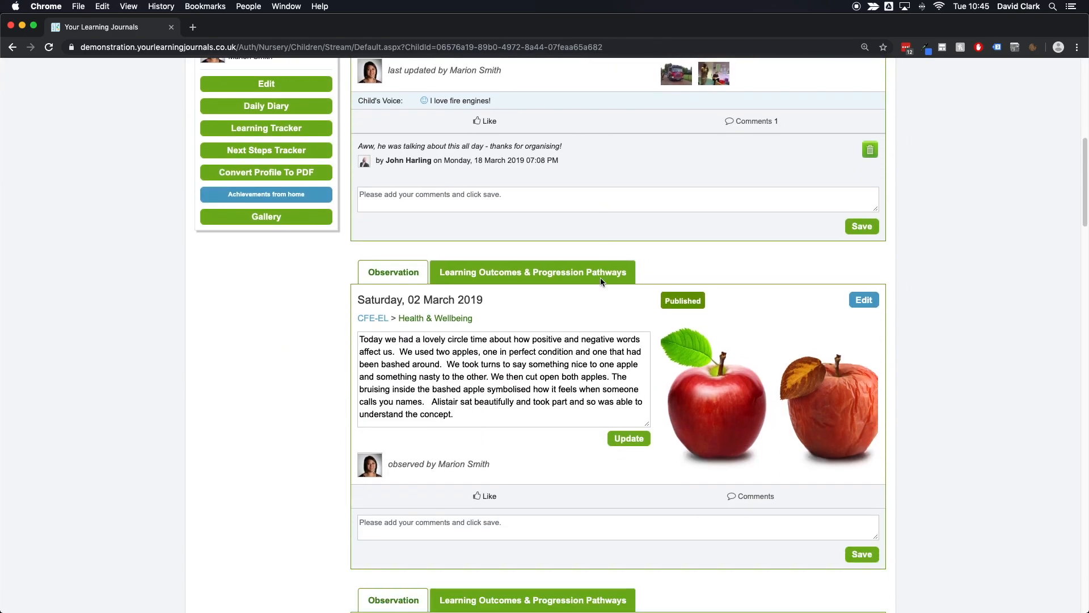
pyautogui.scroll(9, 601, 279)
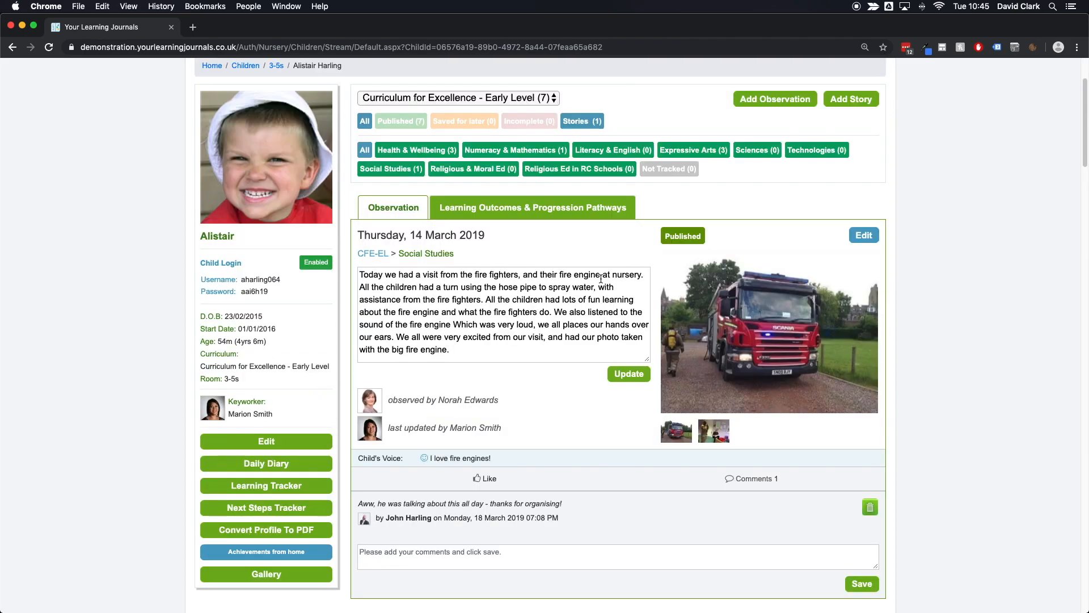
# Step: Examine the fire engine observation's description, observer, photos, child's voice and parent comment
pyautogui.moveTo(360, 275); pyautogui.dragTo(455, 348)
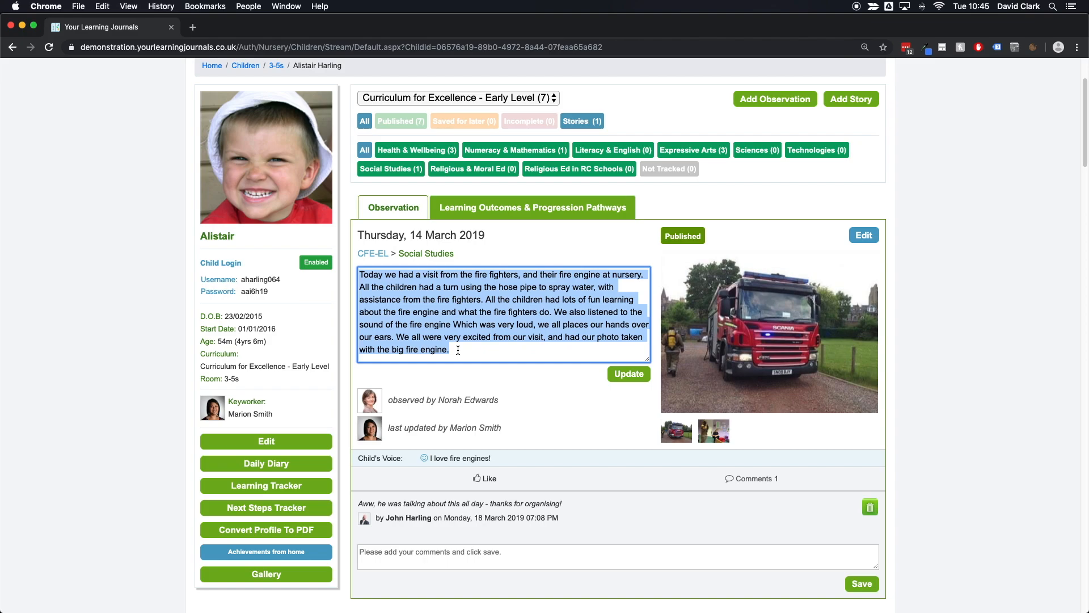
pyautogui.click(458, 350)
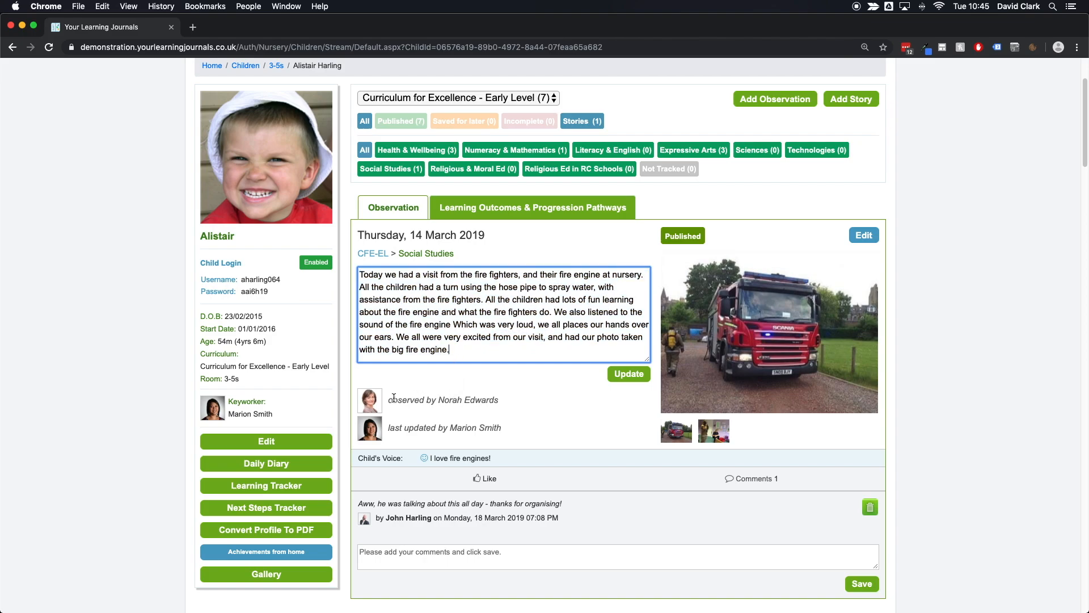
pyautogui.moveTo(386, 400); pyautogui.dragTo(504, 400)
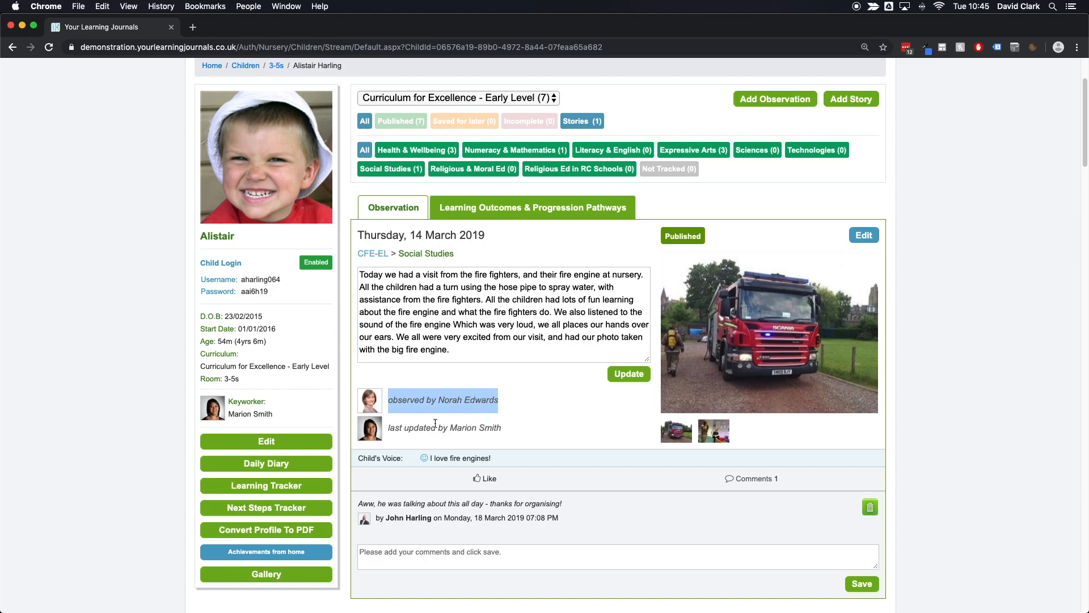
pyautogui.click(391, 427)
pyautogui.moveTo(390, 427); pyautogui.dragTo(513, 435)
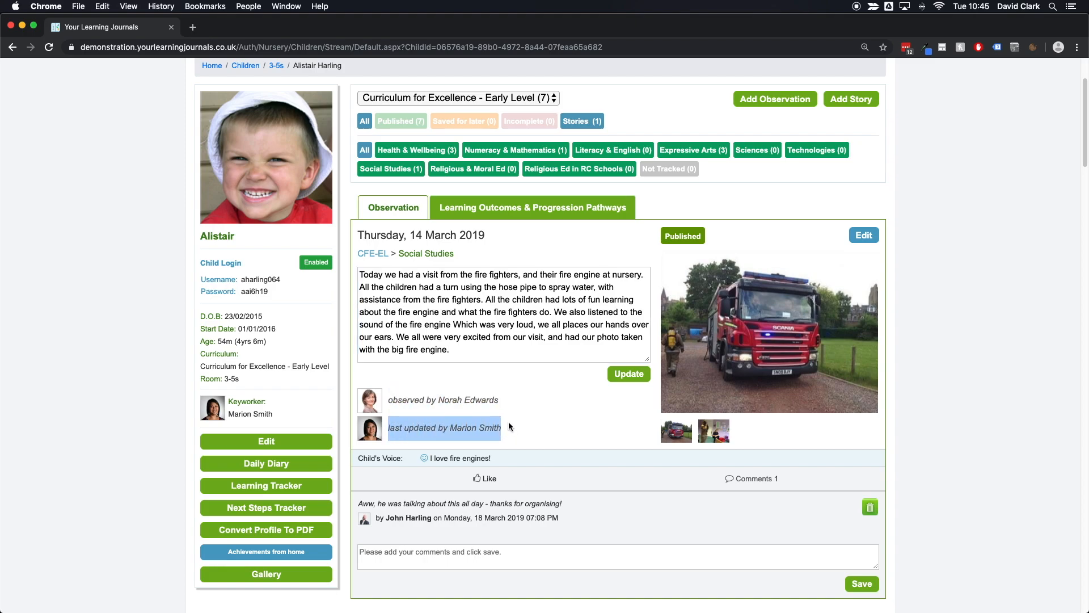
pyautogui.click(508, 420)
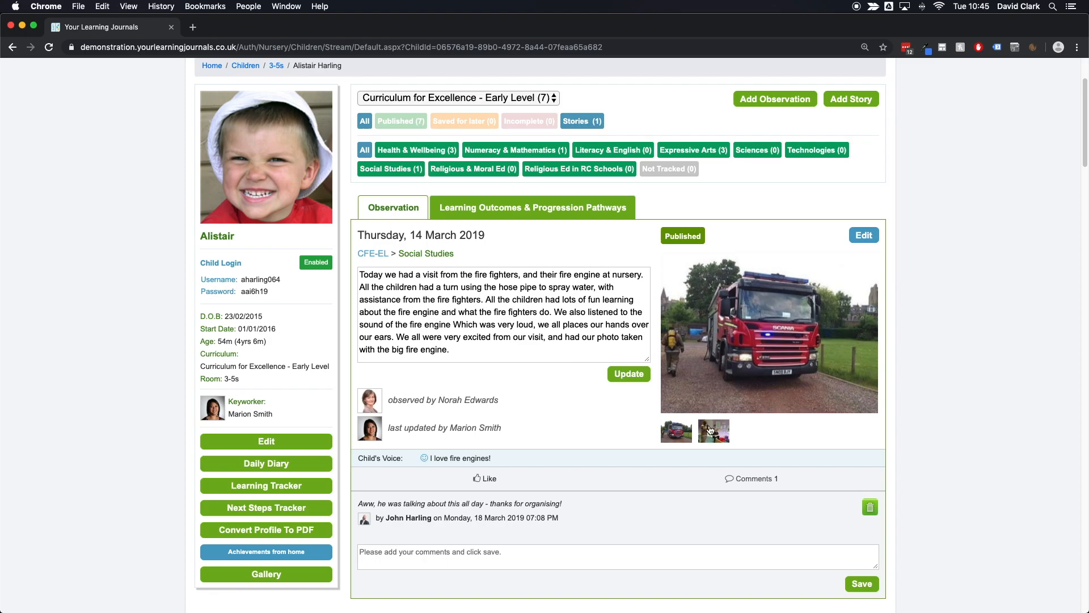
pyautogui.click(713, 442)
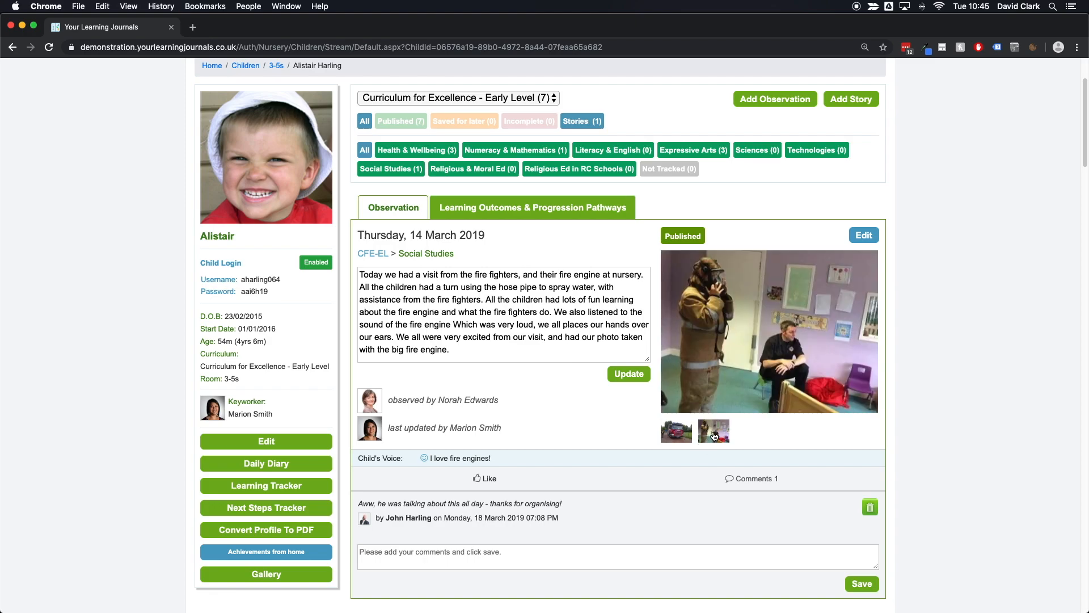
pyautogui.click(679, 435)
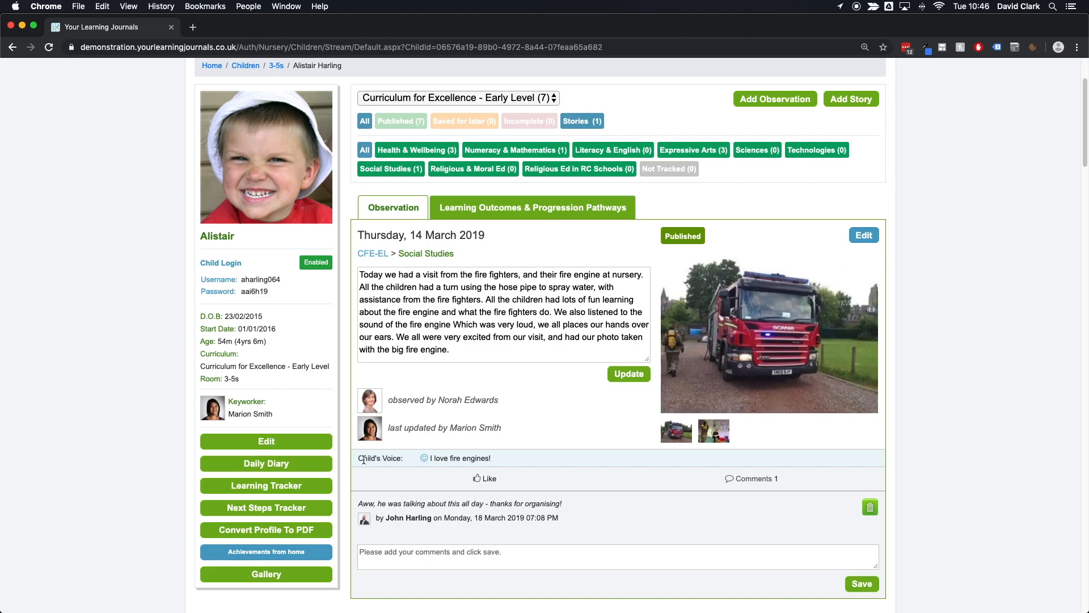
pyautogui.moveTo(363, 458); pyautogui.dragTo(446, 462)
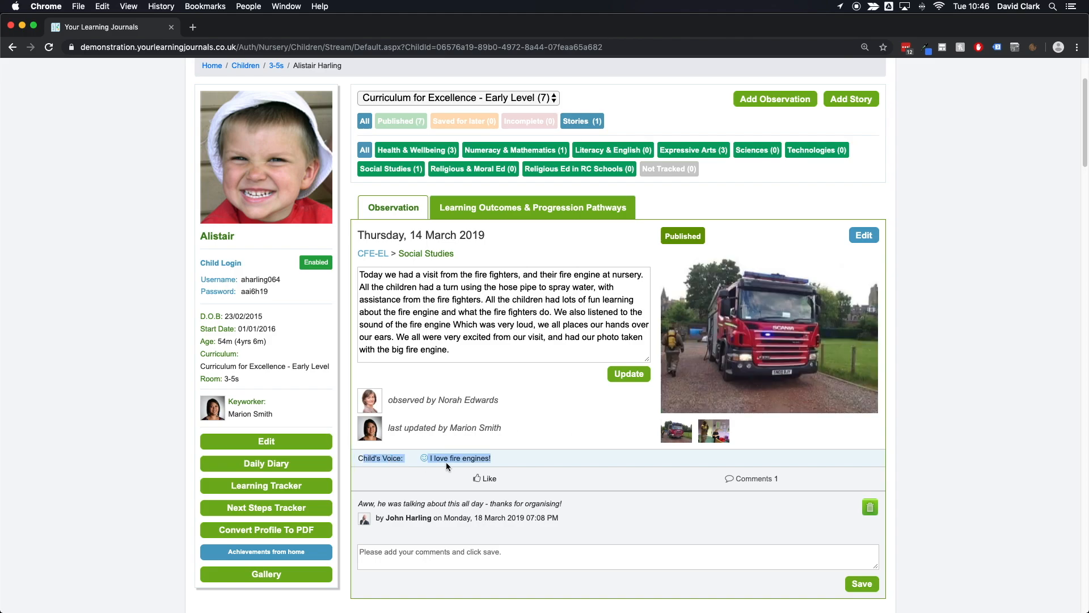
pyautogui.click(506, 455)
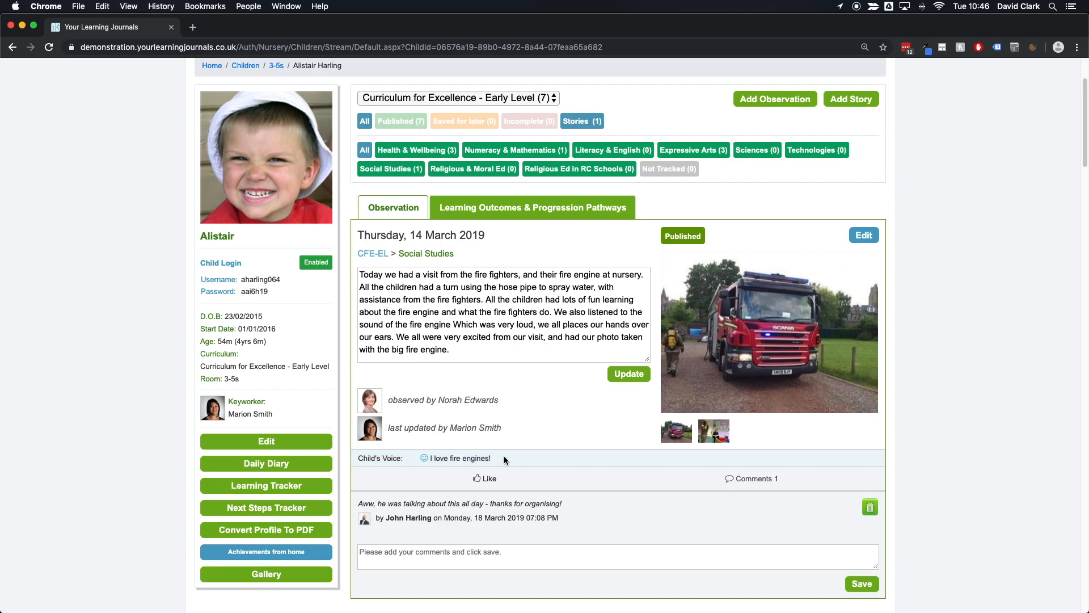
pyautogui.scroll(-2, 535, 428)
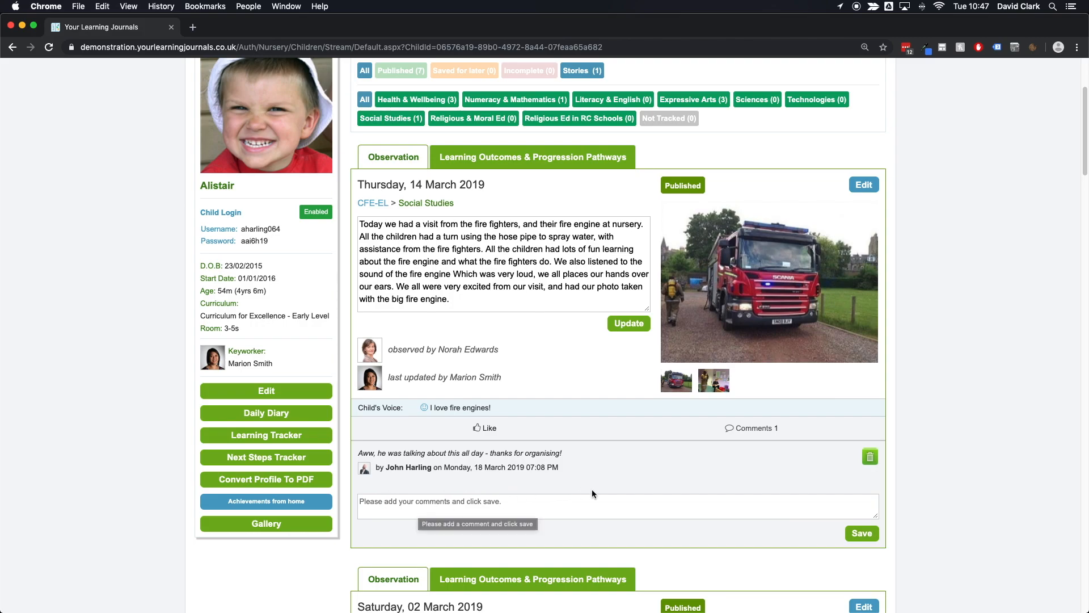
pyautogui.scroll(1, 682, 459)
pyautogui.scroll(5, 682, 460)
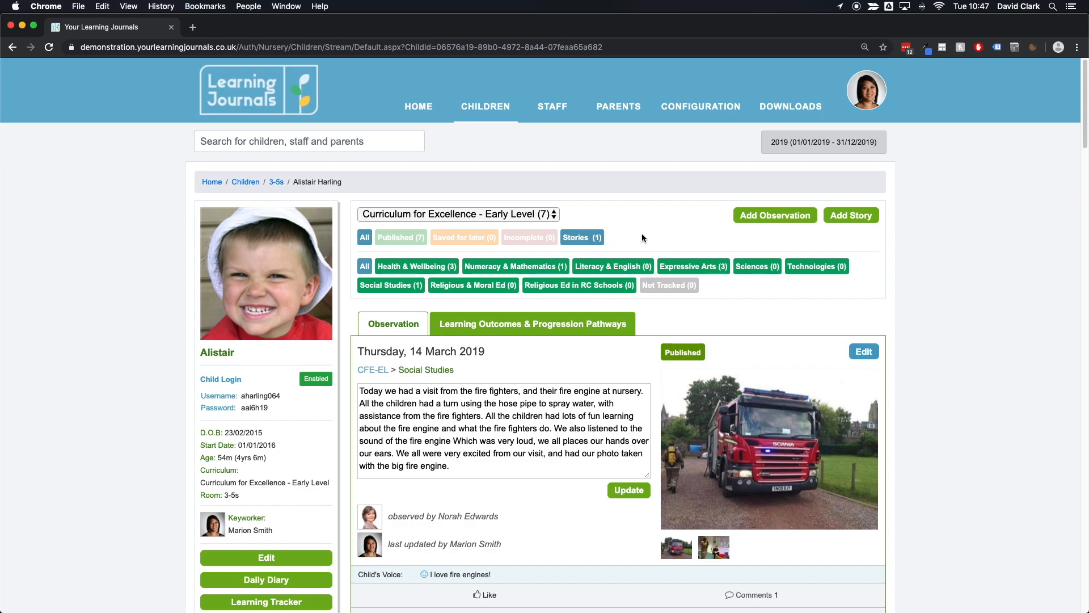
# Step: Start a new observation and enter "Alistair was taking part in a number activity" as what he was doing
pyautogui.click(762, 218)
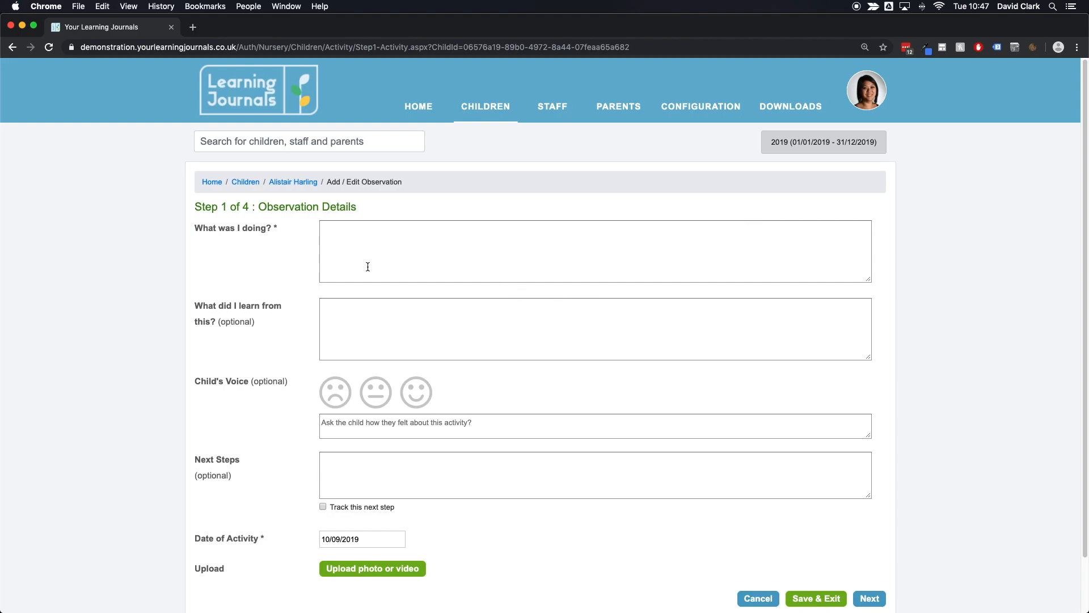
pyautogui.click(404, 242)
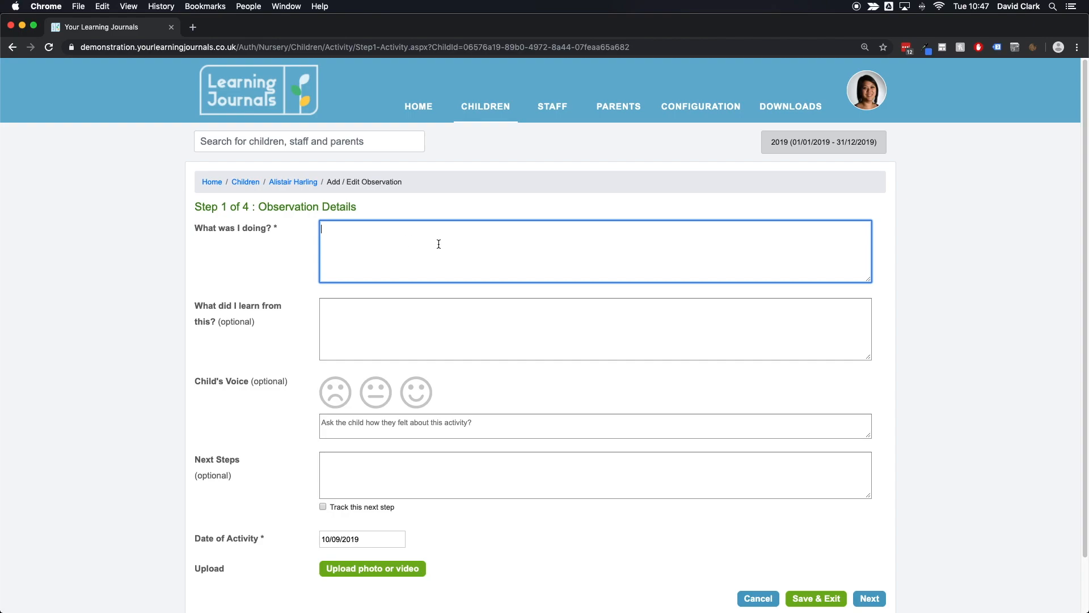
pyautogui.write('Alistair was taking part in a number activity')
# Step: Enter "Alistair was learning to count to 10" as what he learned from this
pyautogui.click(368, 307)
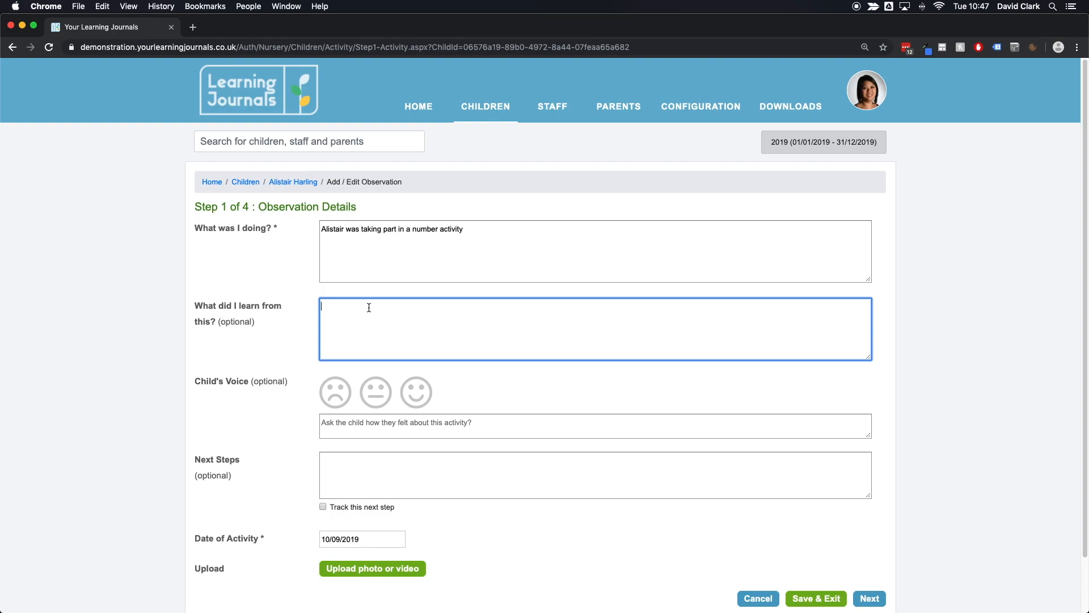
pyautogui.write('Ali')
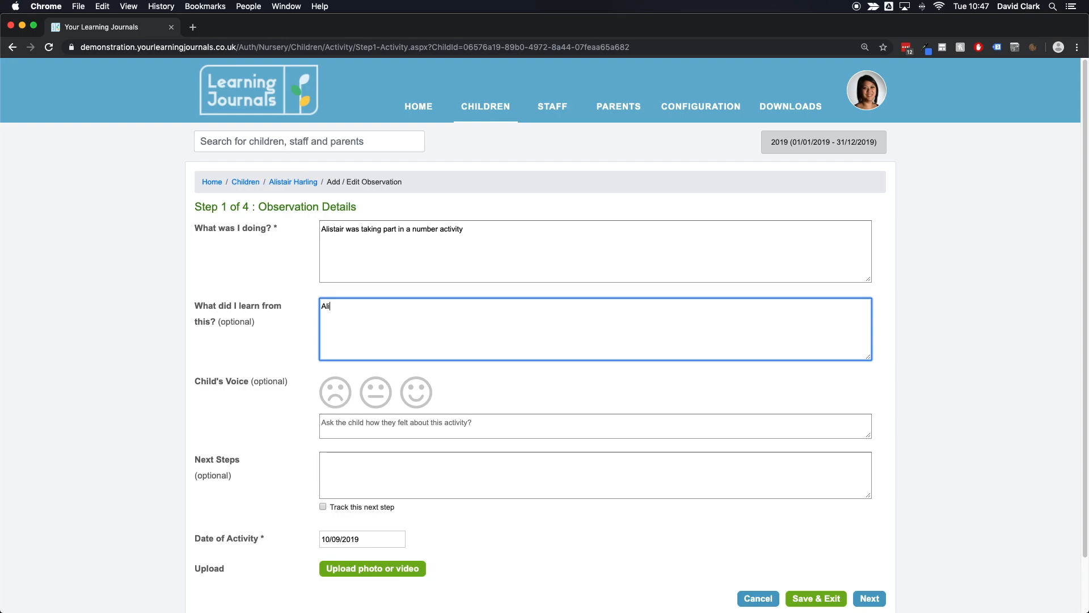
pyautogui.write('stair was learning to count o 10')
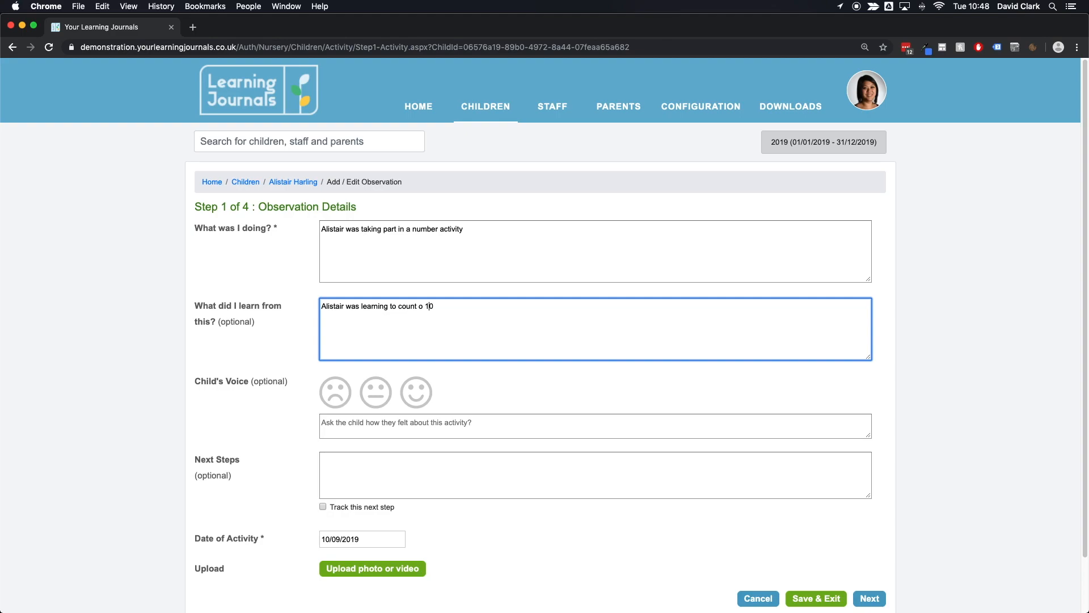
pyautogui.write('t')
# Step: Try out each of the child's voice face ratings in turn
pyautogui.click(304, 389)
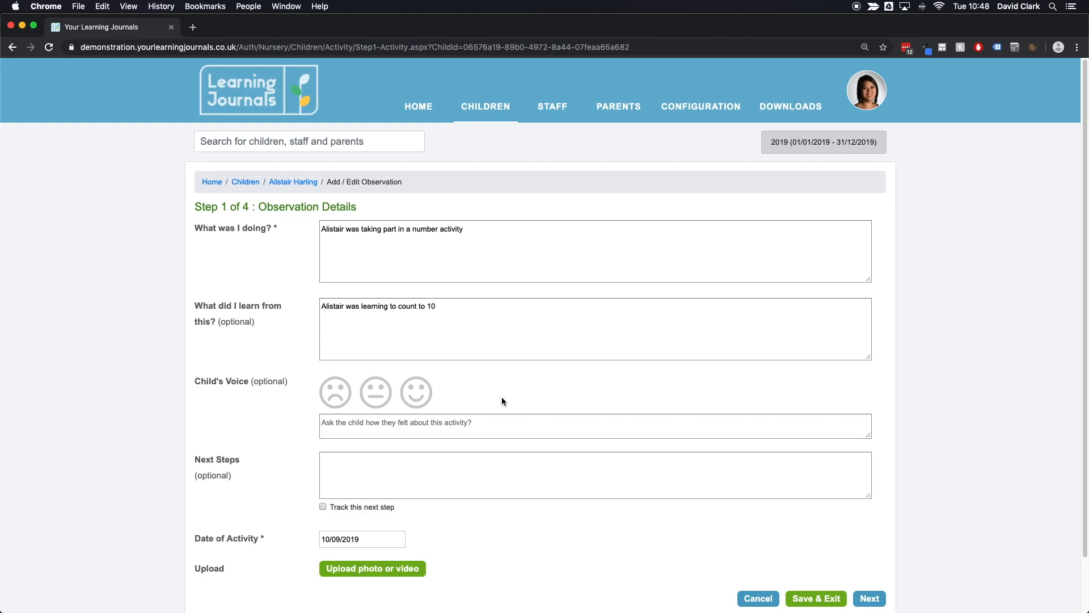
pyautogui.click(329, 424)
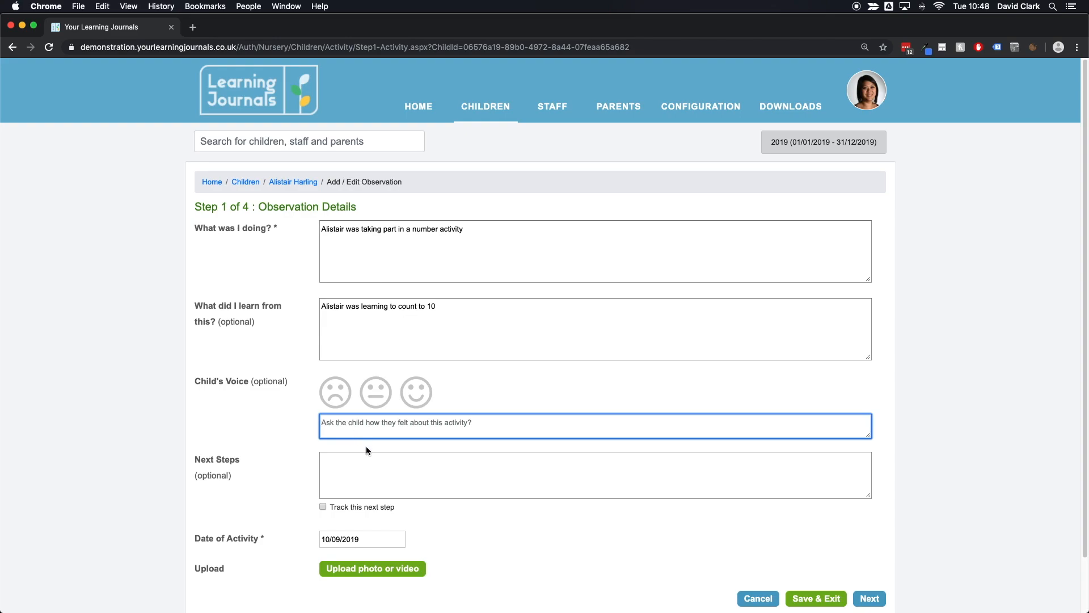
pyautogui.click(336, 402)
pyautogui.click(384, 403)
pyautogui.click(420, 402)
pyautogui.click(374, 401)
pyautogui.click(334, 407)
pyautogui.click(377, 402)
pyautogui.click(418, 401)
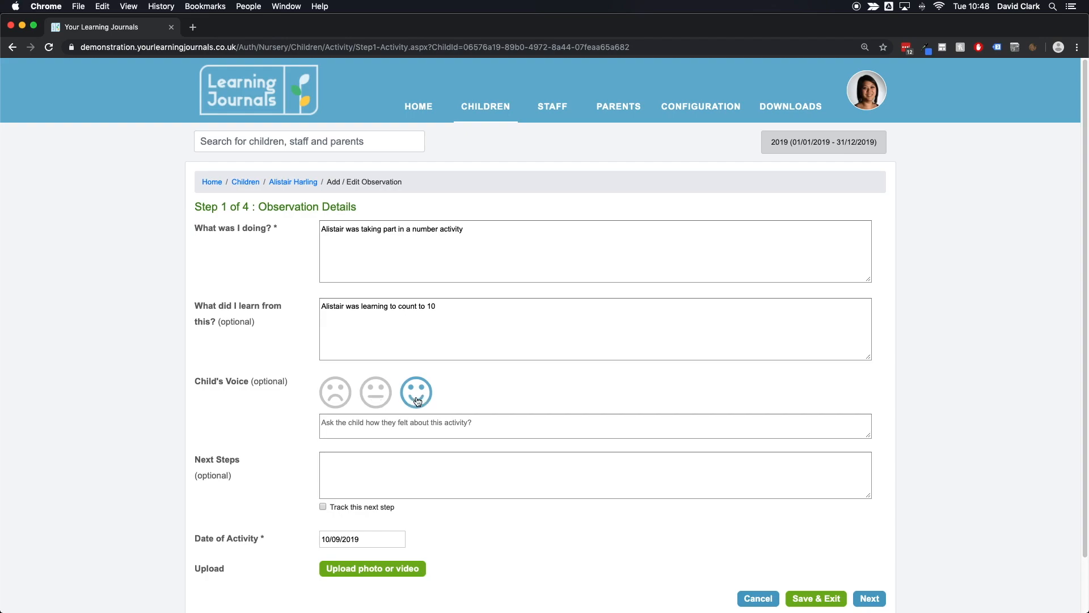
pyautogui.click(419, 401)
pyautogui.click(363, 482)
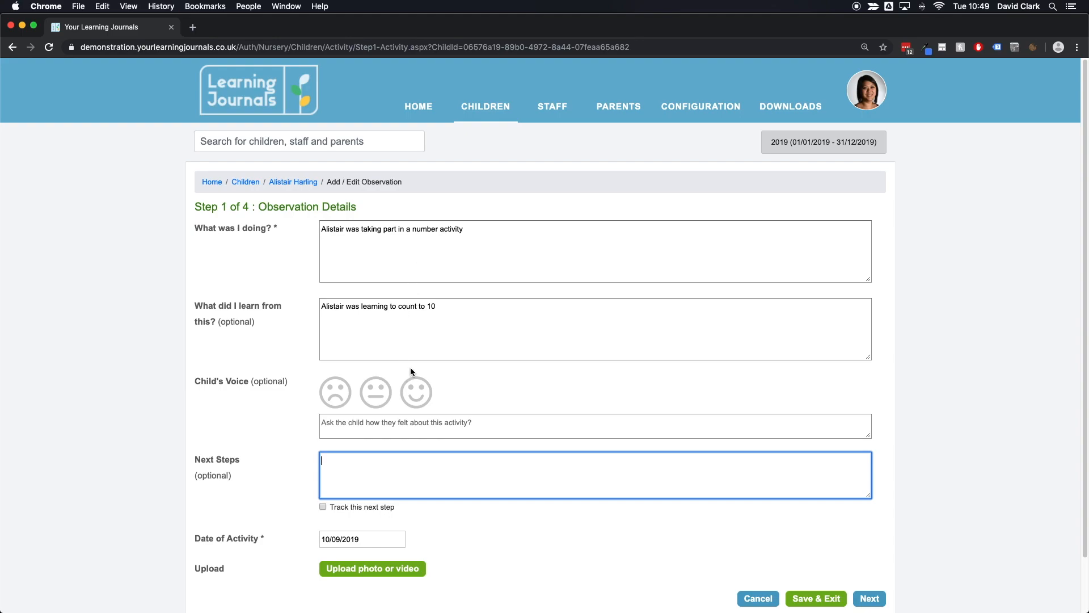
pyautogui.click(374, 537)
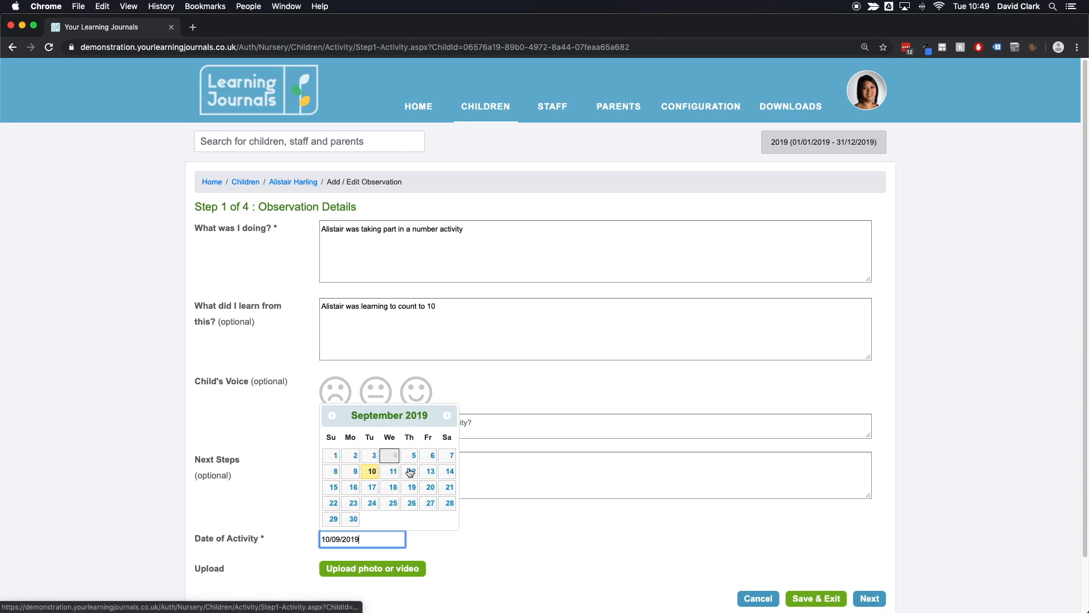
pyautogui.click(509, 512)
pyautogui.scroll(-2, 454, 514)
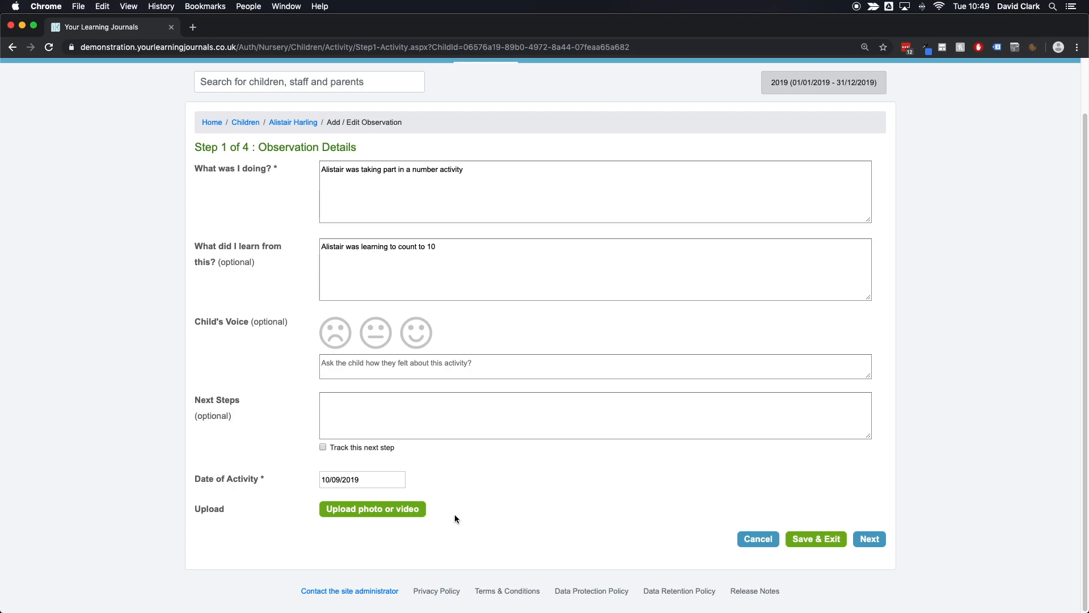
# Step: Open the photo upload and add koala.png to the first slot
pyautogui.click(373, 517)
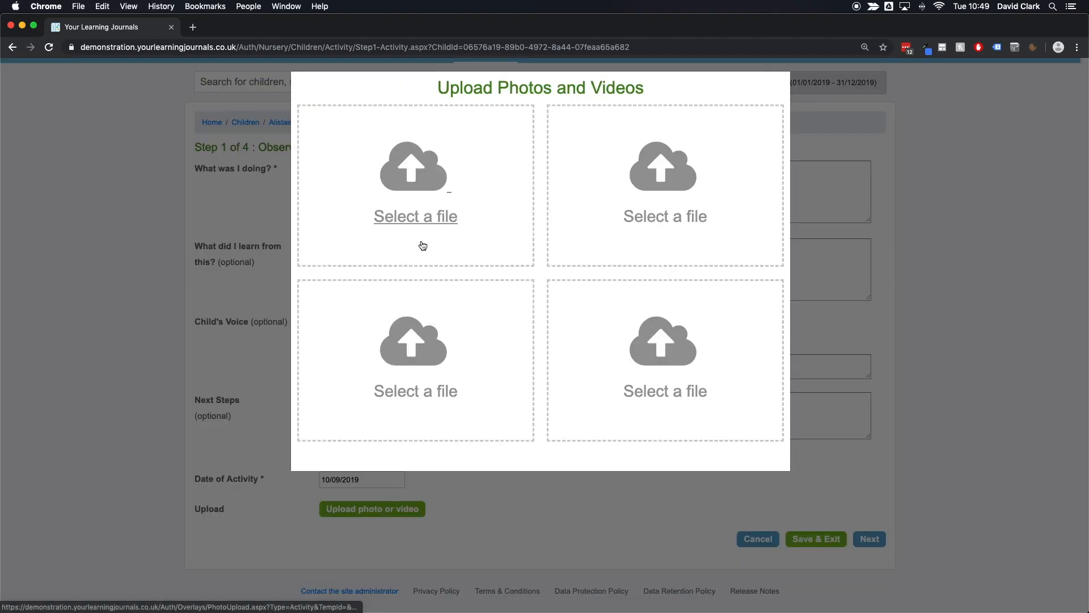
pyautogui.click(418, 221)
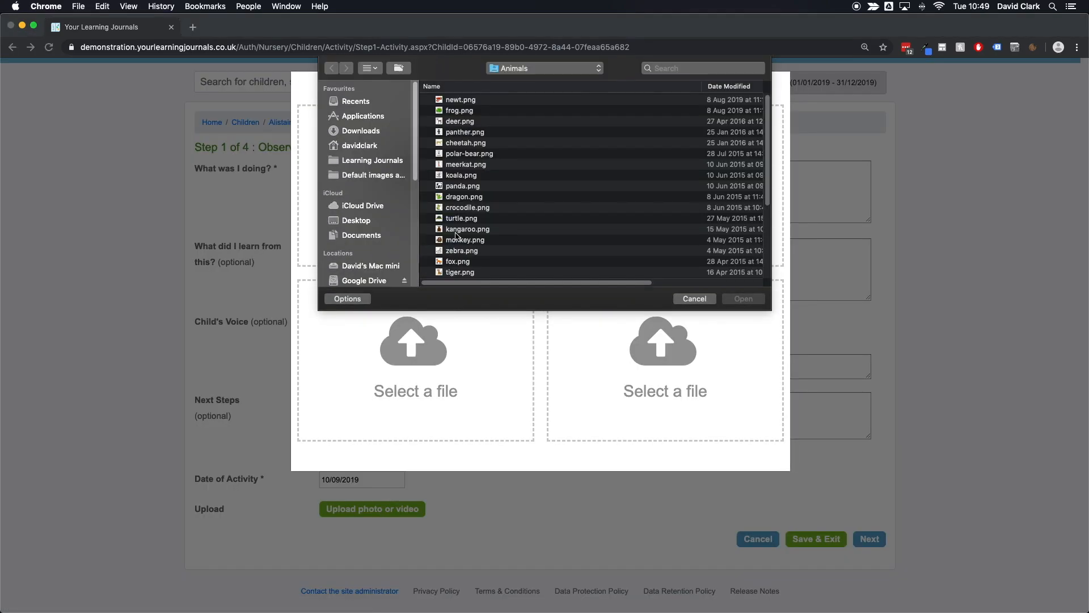
pyautogui.doubleClick(453, 178)
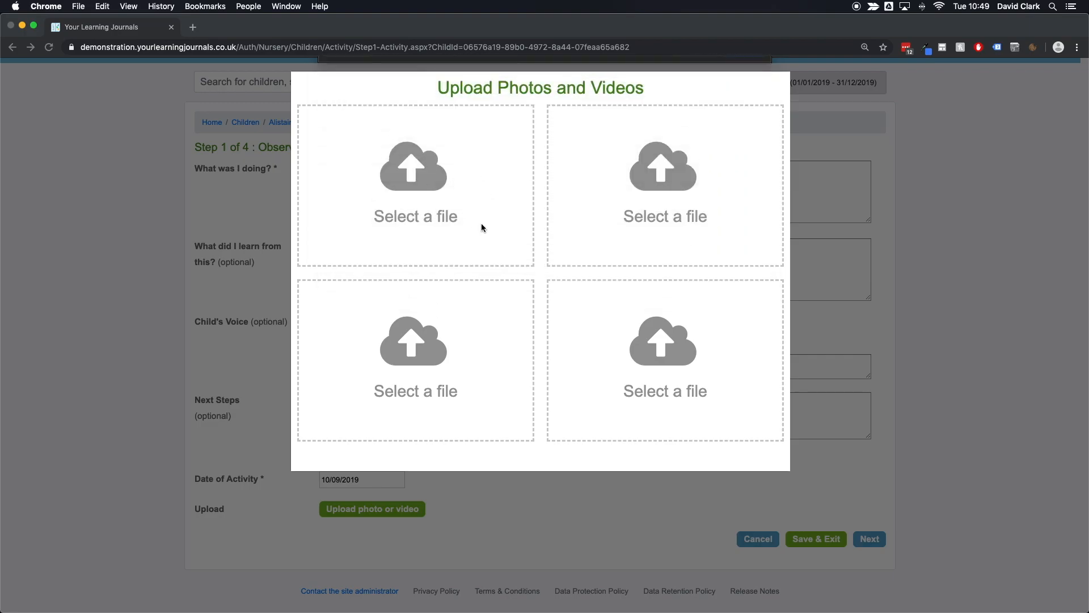
# Step: Add fox.png and cheetah.png to the second and third photo slots, then upload all the photos
pyautogui.click(658, 221)
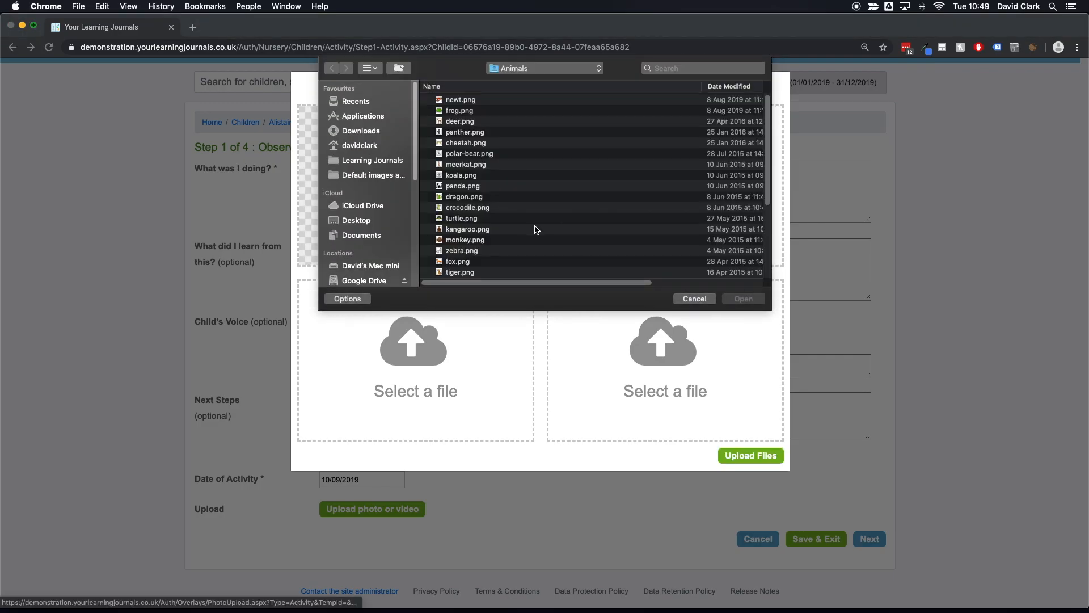
pyautogui.doubleClick(456, 261)
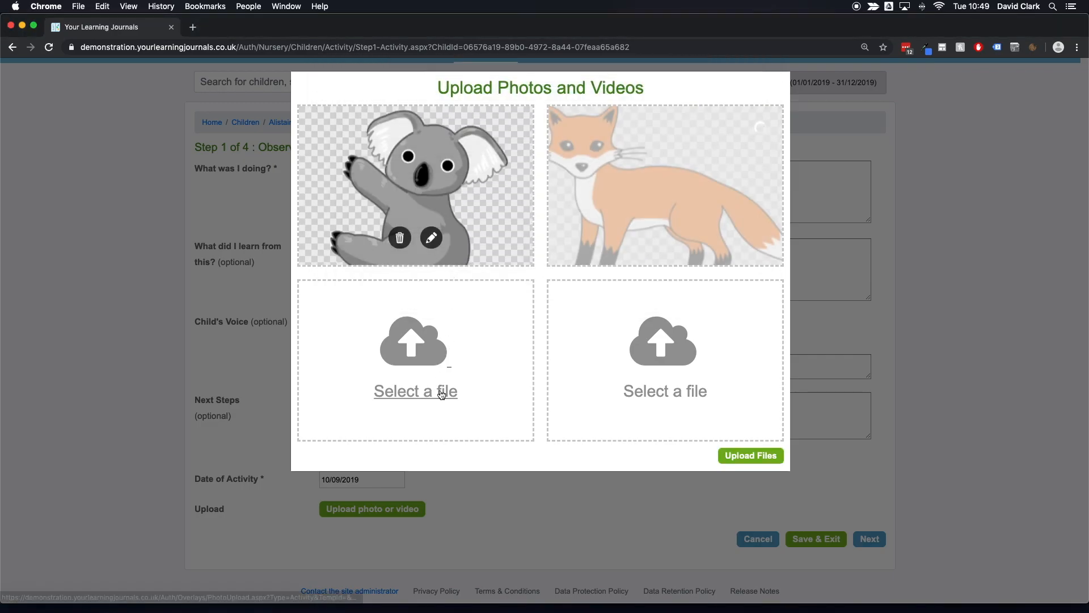
pyautogui.click(439, 384)
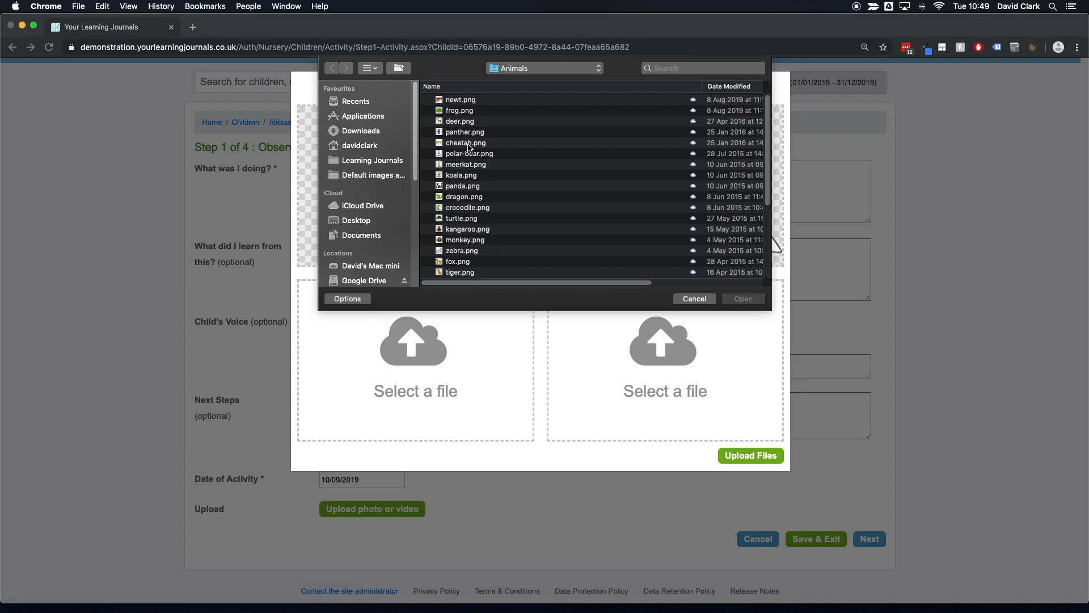
pyautogui.doubleClick(468, 144)
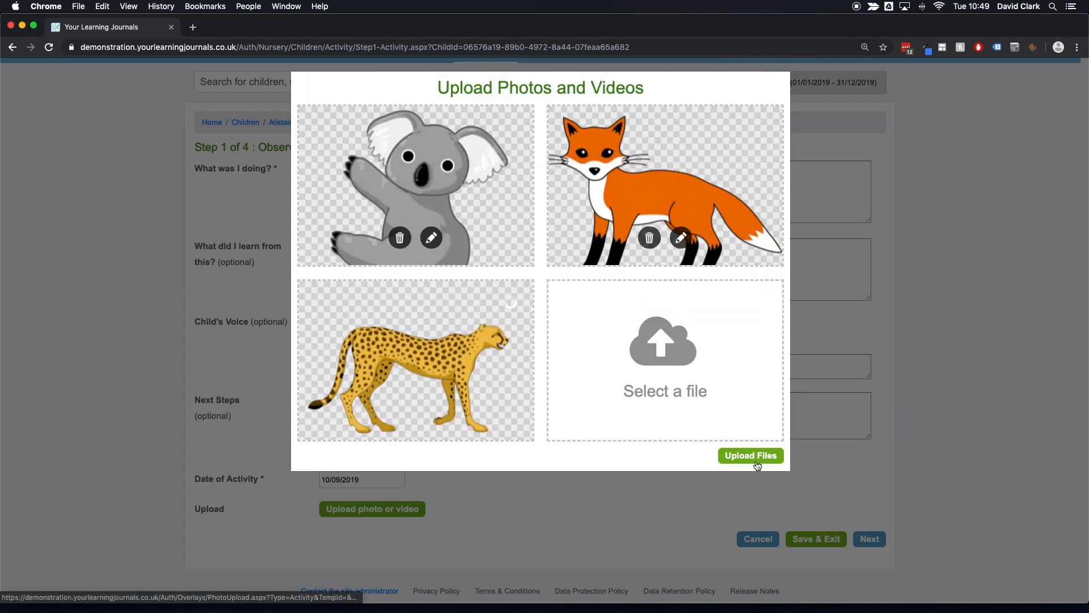
pyautogui.click(757, 460)
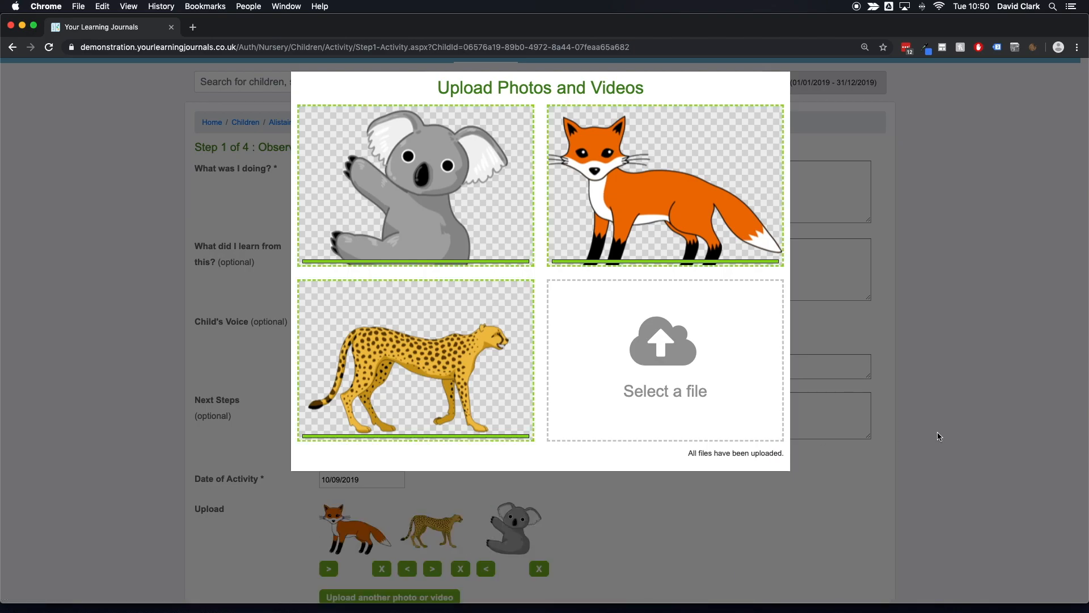
# Step: Continue to the Learning Outcomes step and examine the Health & Wellbeing outcome list
pyautogui.scroll(-2, 907, 430)
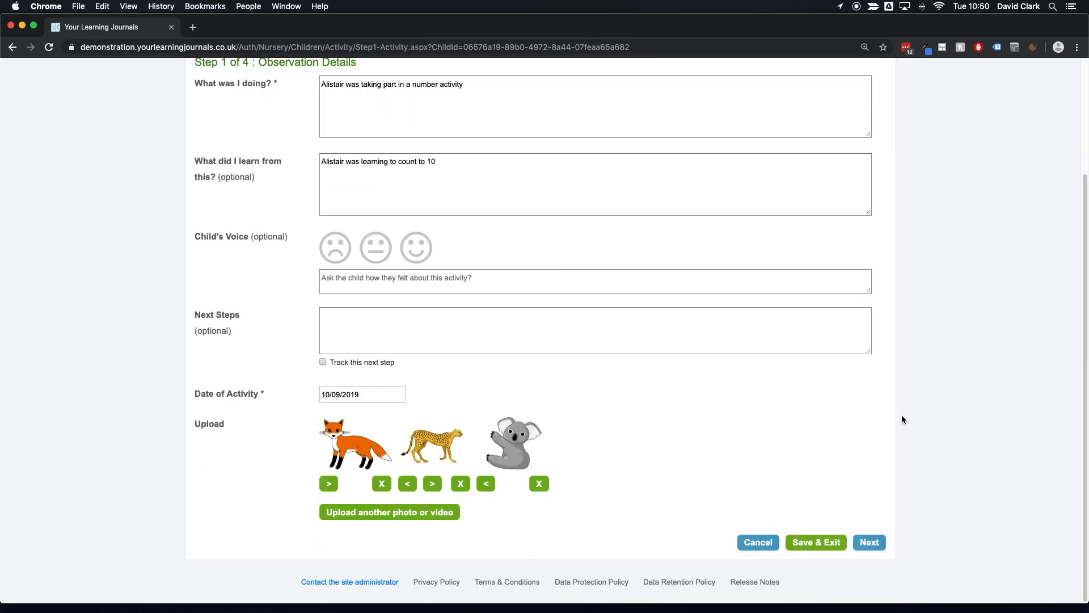
pyautogui.click(864, 543)
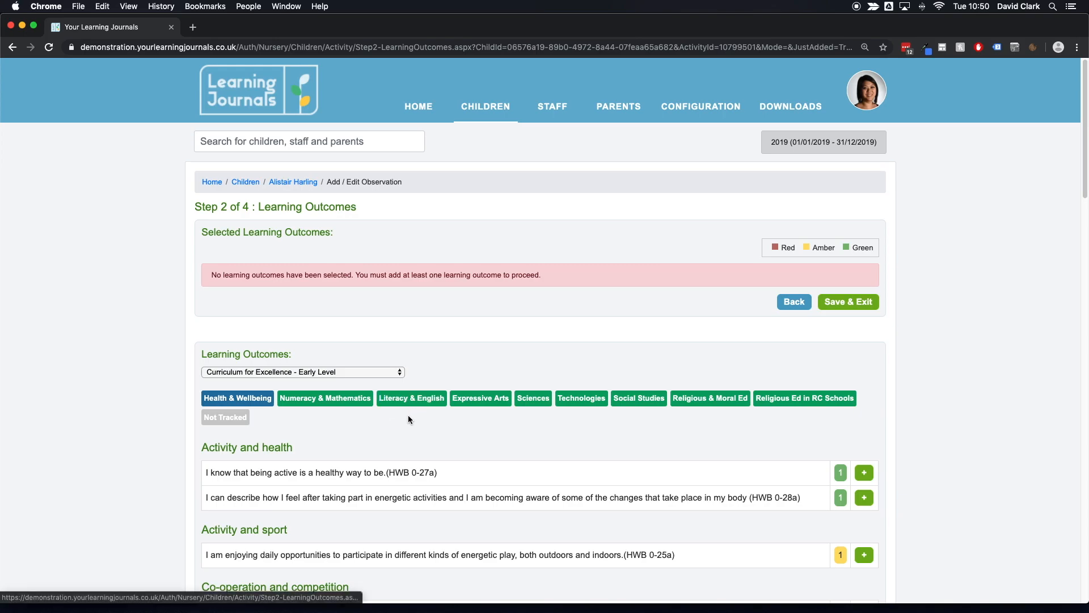
pyautogui.scroll(-5, 345, 414)
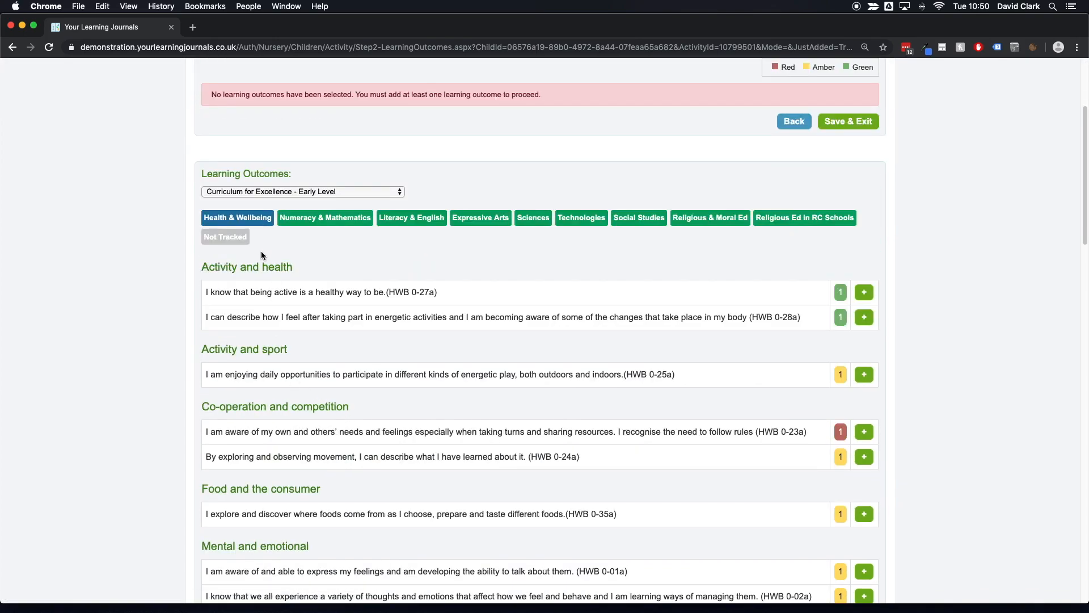
pyautogui.scroll(1, 259, 264)
pyautogui.moveTo(208, 271)
pyautogui.mouseDown()
pyautogui.moveTo(369, 276)
pyautogui.moveTo(548, 318)
pyautogui.mouseUp()
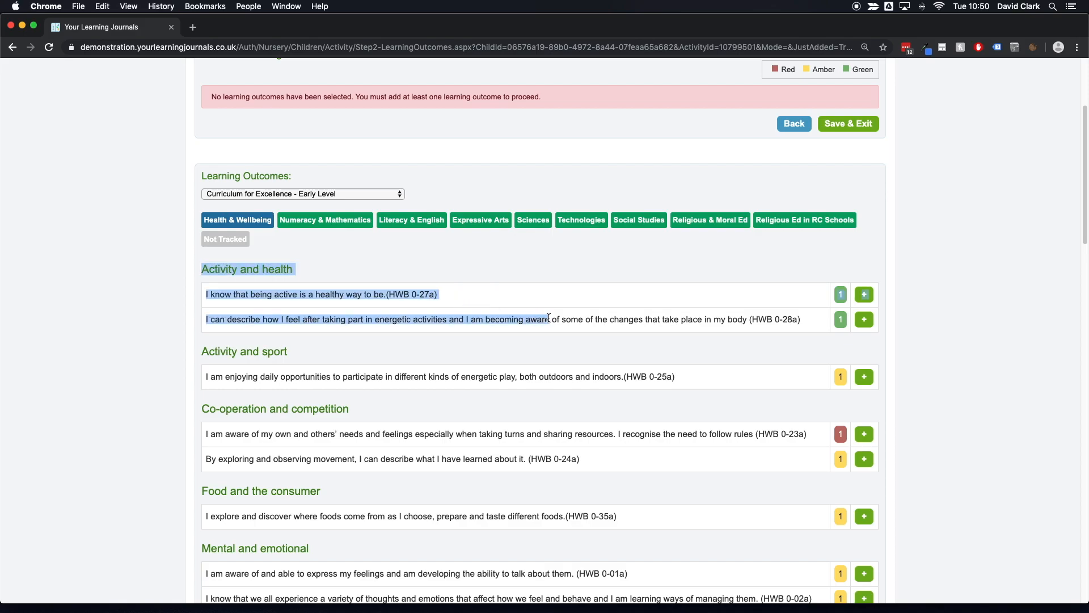
pyautogui.click(543, 315)
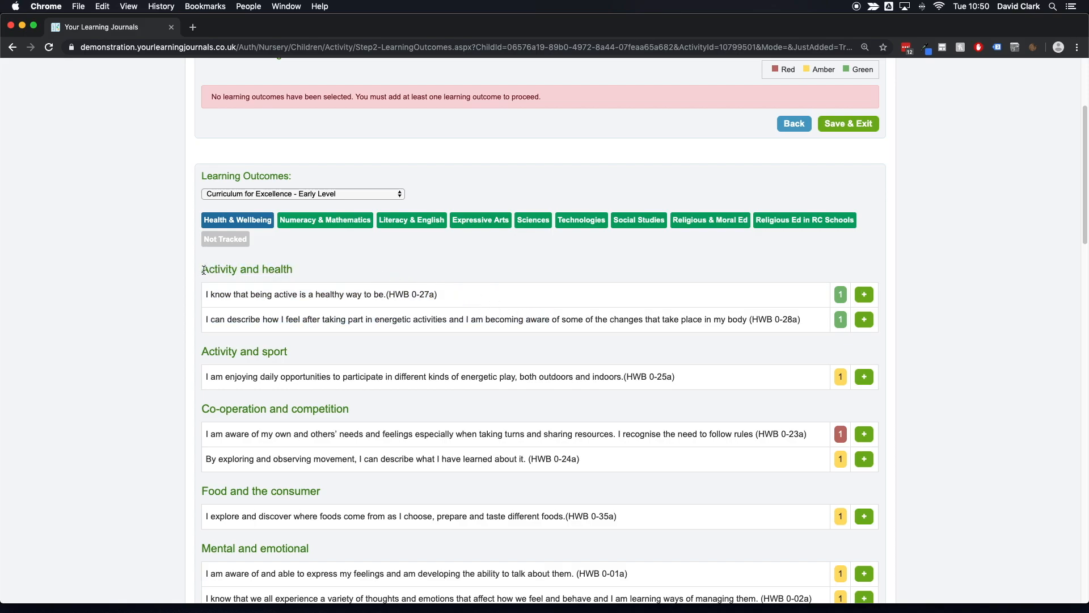
pyautogui.moveTo(202, 270); pyautogui.dragTo(296, 270)
pyautogui.click(297, 271)
pyautogui.scroll(-1, 284, 335)
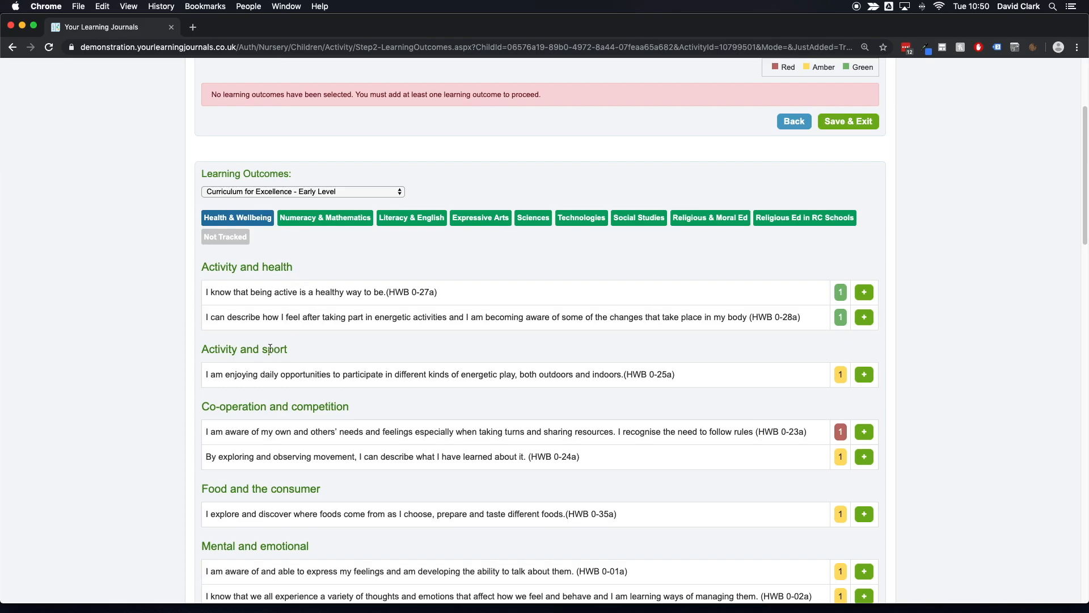
# Step: Add the Health & Wellbeing outcomes HWB 0-03a and HWB 0-07a to the observation
pyautogui.scroll(-1, 295, 306)
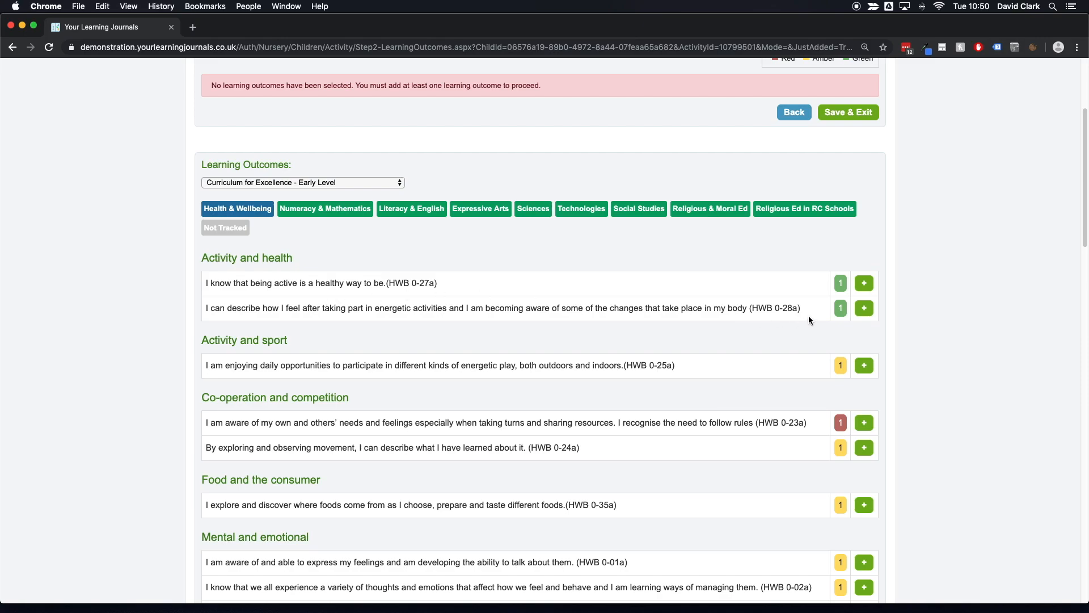
pyautogui.scroll(-2, 840, 329)
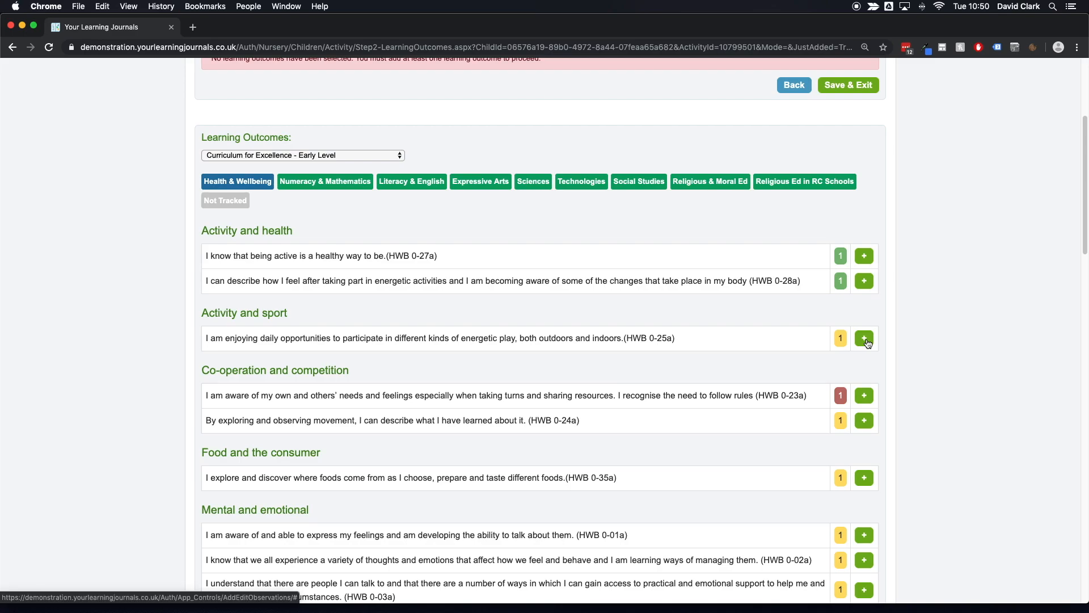
pyautogui.scroll(-5, 866, 338)
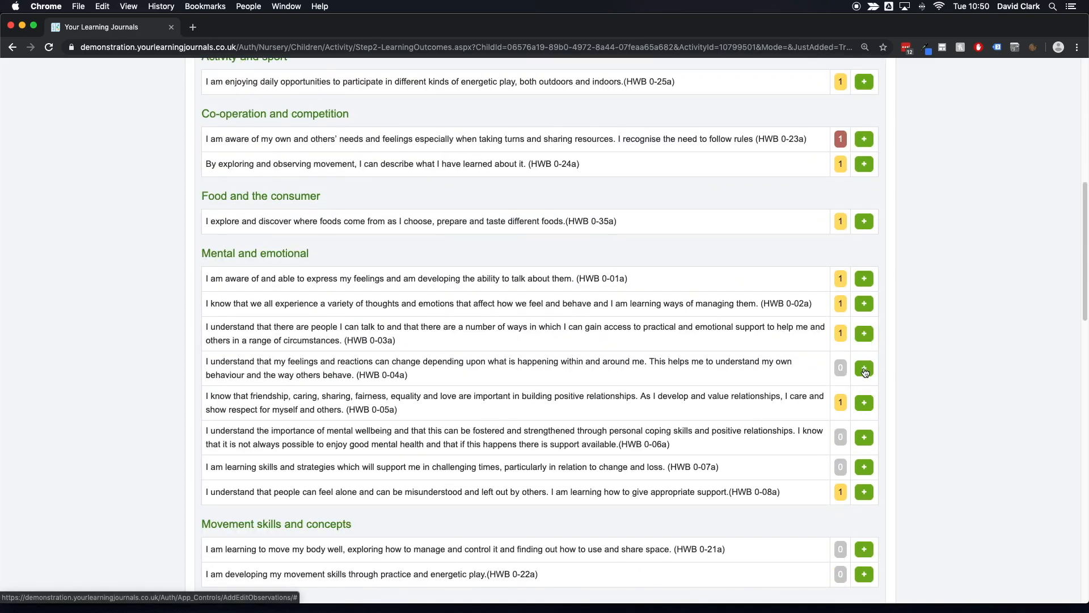
pyautogui.scroll(-5, 869, 338)
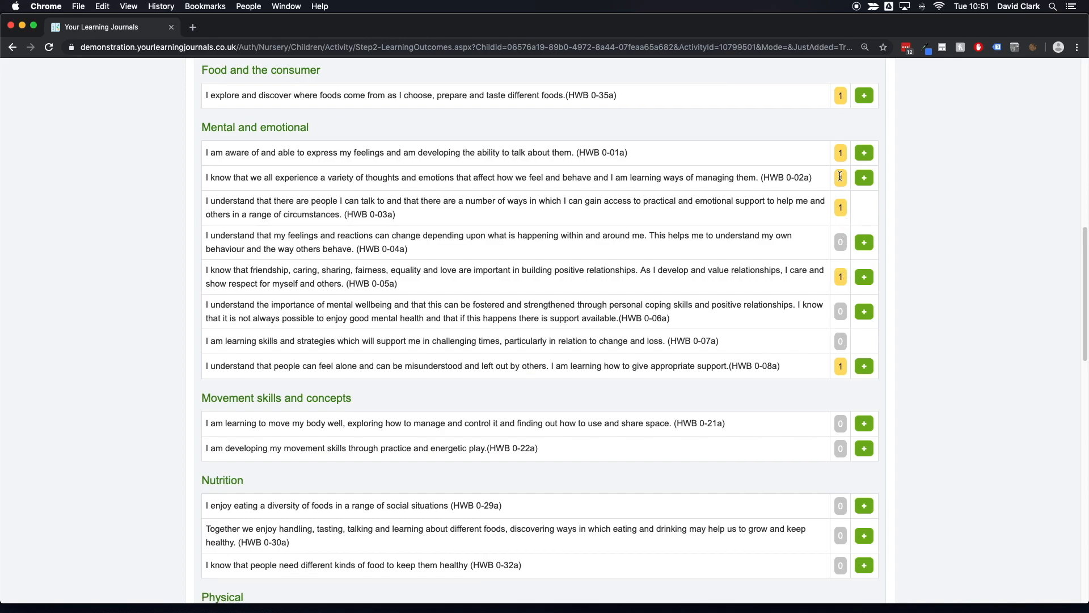
pyautogui.scroll(-1, 794, 187)
pyautogui.tripleClick(651, 154)
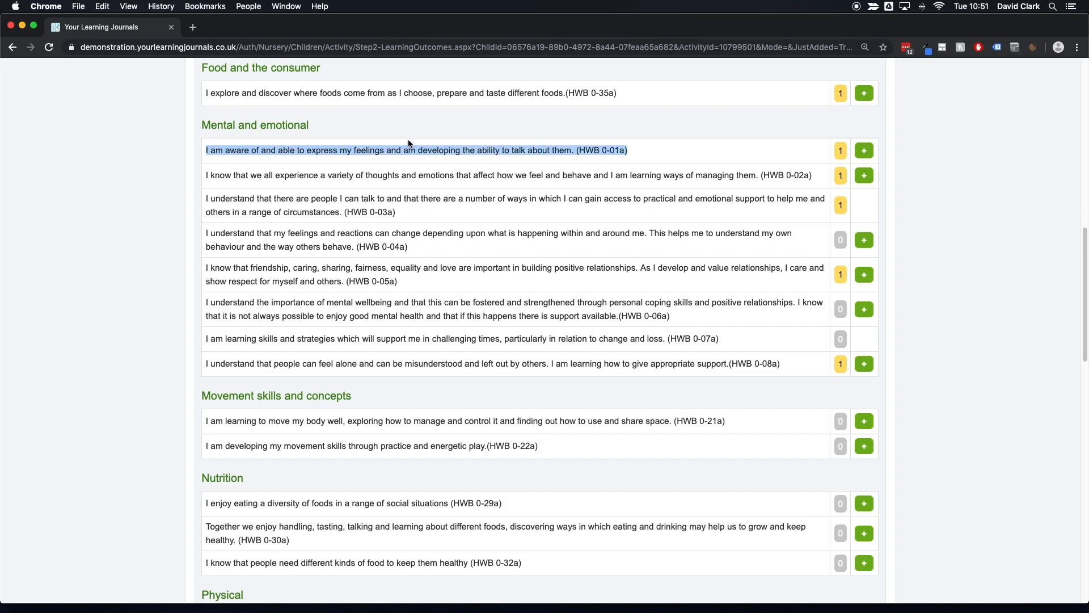
pyautogui.scroll(-1, 426, 146)
pyautogui.click(529, 182)
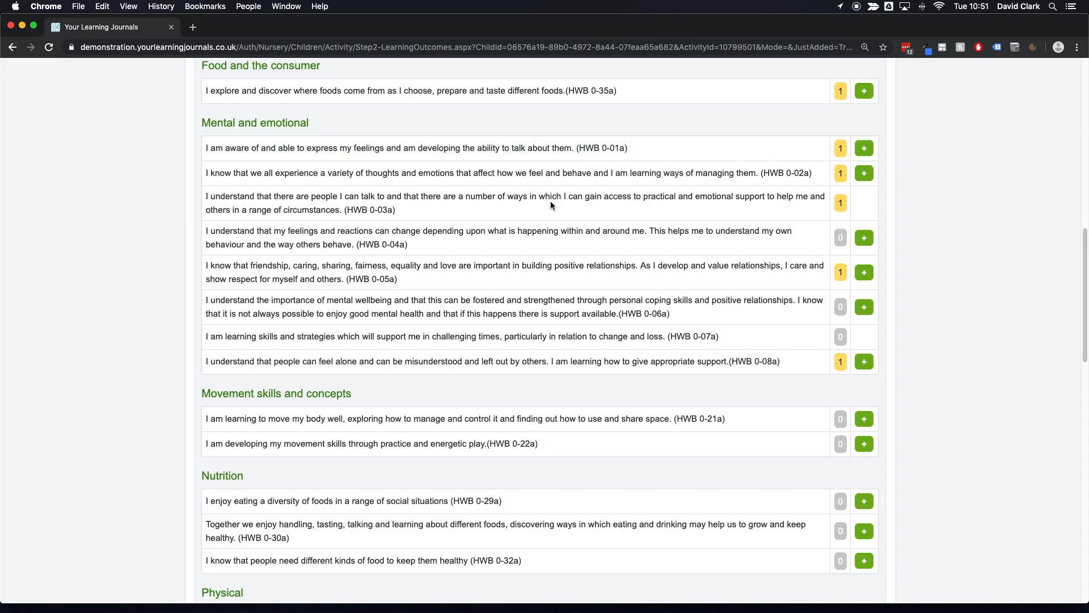
pyautogui.scroll(-1, 368, 215)
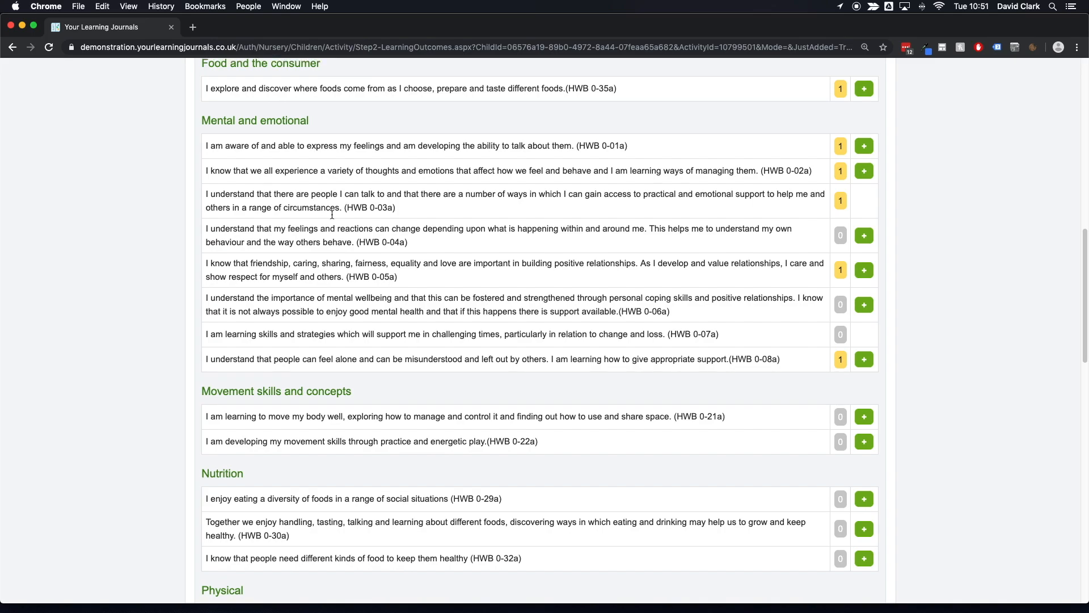
pyautogui.scroll(1, 426, 242)
pyautogui.moveTo(425, 243)
pyautogui.mouseDown()
pyautogui.moveTo(246, 243)
pyautogui.moveTo(200, 231)
pyautogui.moveTo(413, 243)
pyautogui.mouseUp()
pyautogui.scroll(3, 585, 272)
pyautogui.scroll(4, 584, 272)
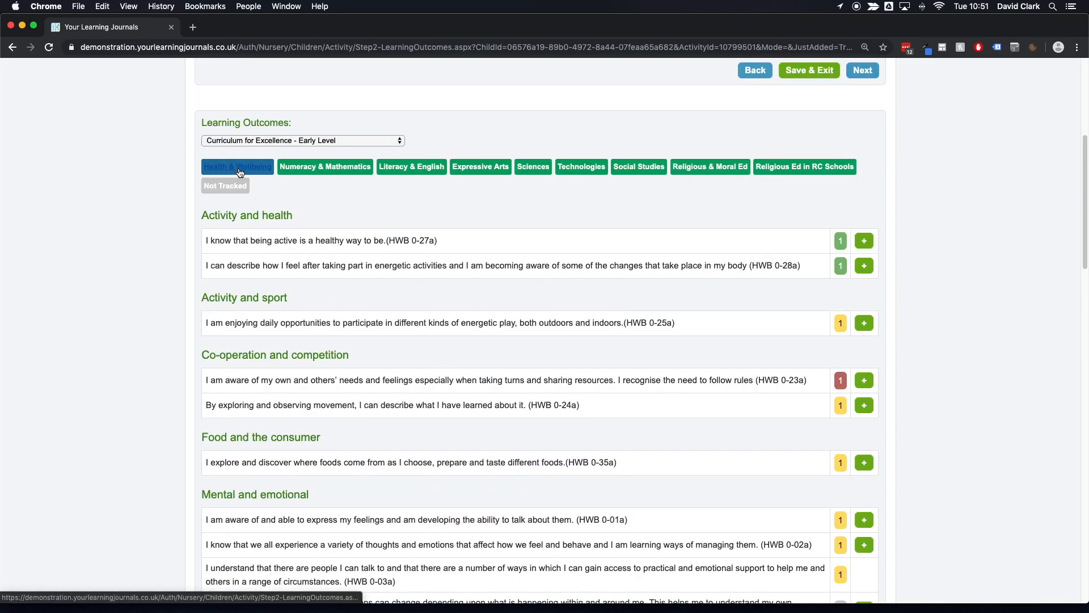
# Step: Switch to the Literacy & English outcomes and add LIT 0-01b to the observation
pyautogui.click(397, 169)
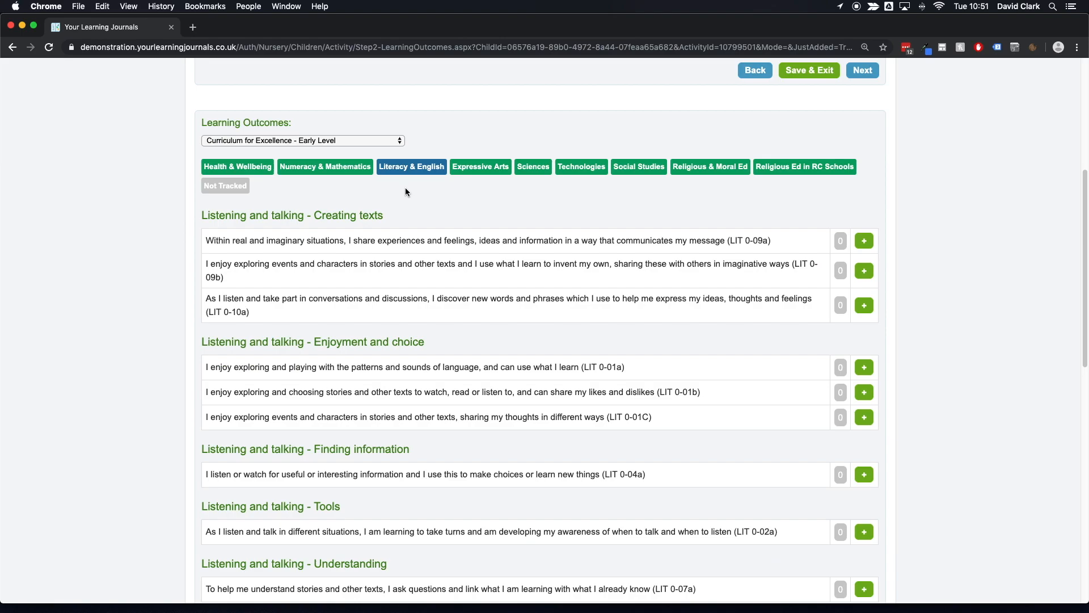
pyautogui.scroll(-2, 582, 244)
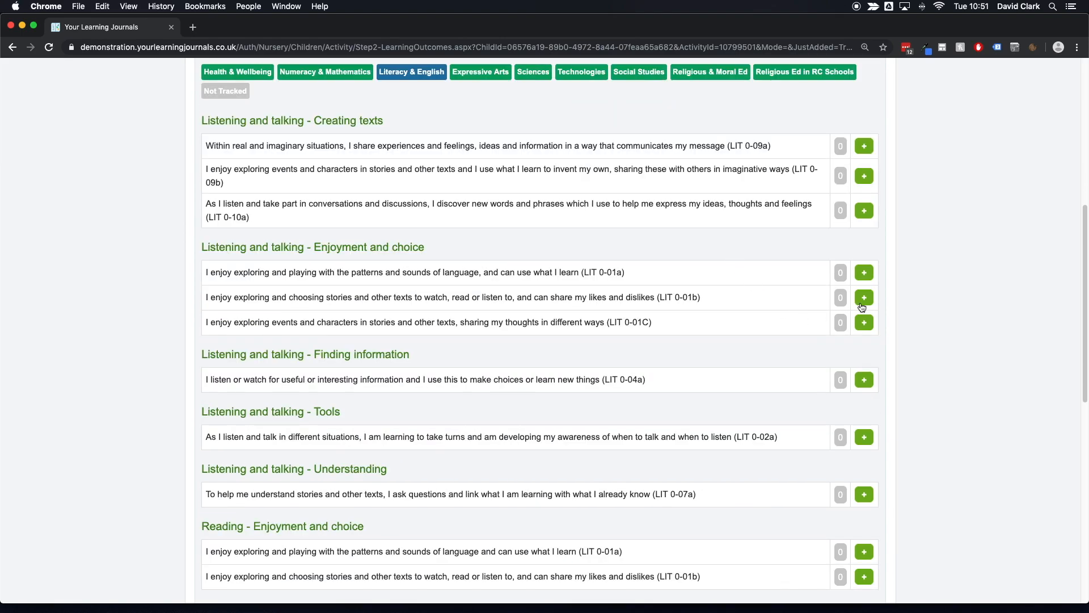
pyautogui.scroll(1, 664, 308)
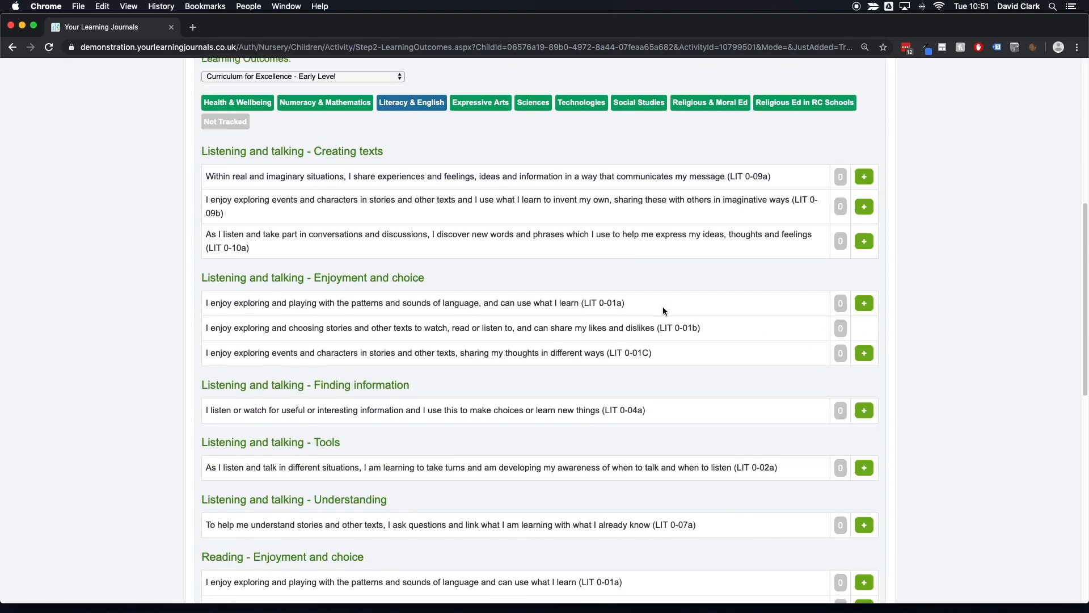
pyautogui.scroll(2, 663, 307)
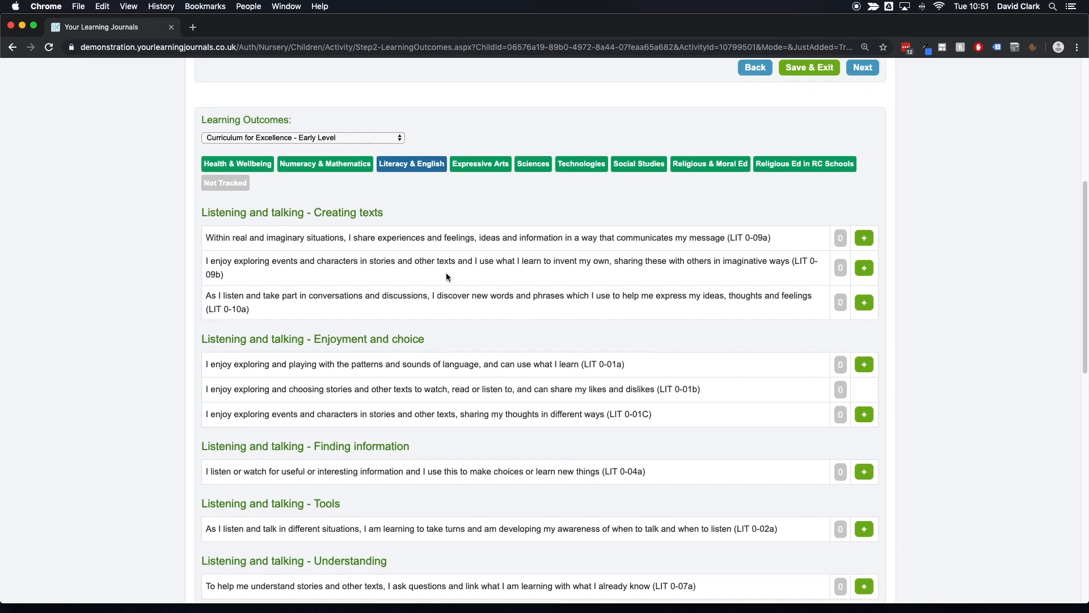
# Step: Switch the learning outcomes framework to Pre-birth to 3, then to Milestones for Complex Support Needs
pyautogui.click(309, 139)
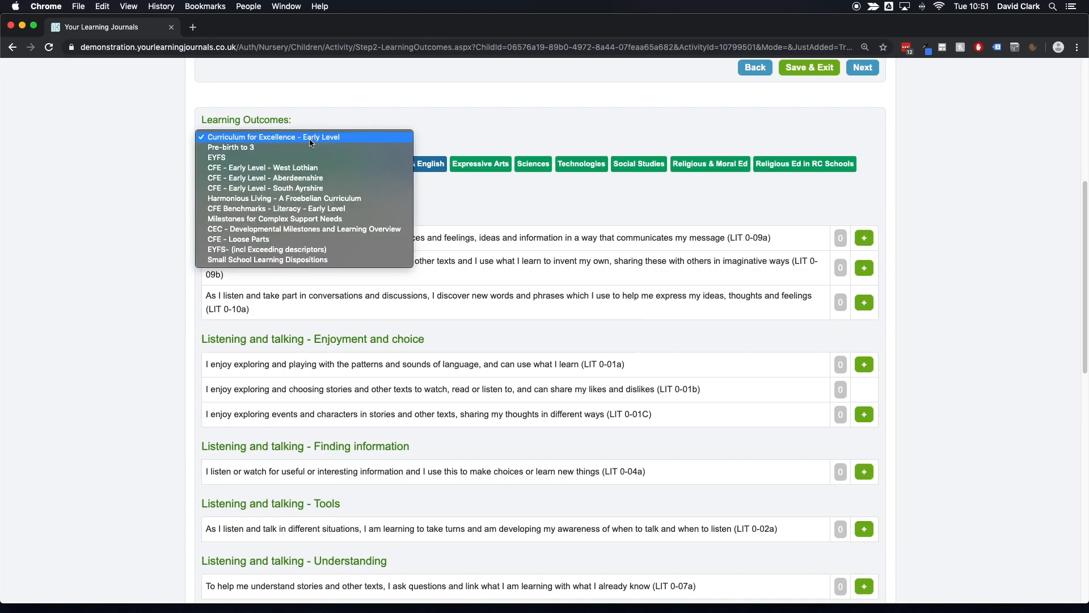
pyautogui.click(306, 148)
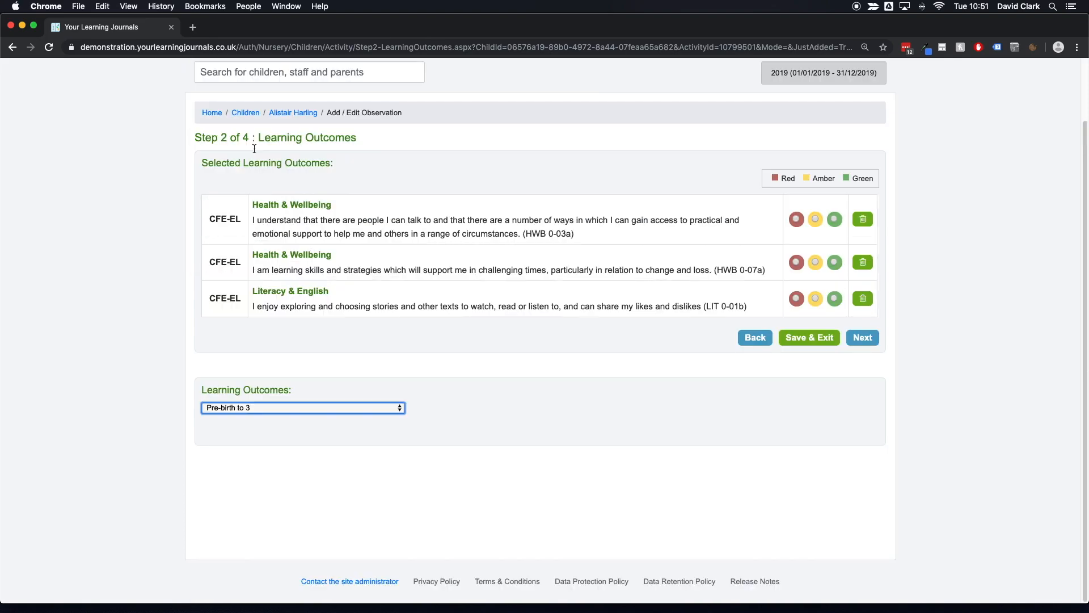
pyautogui.click(319, 274)
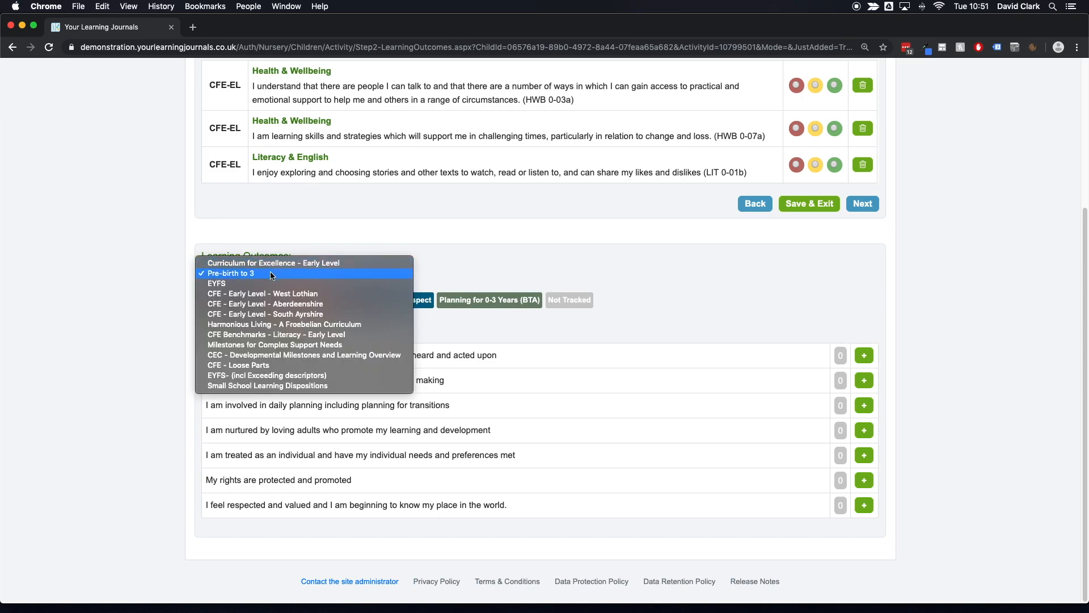
pyautogui.click(288, 344)
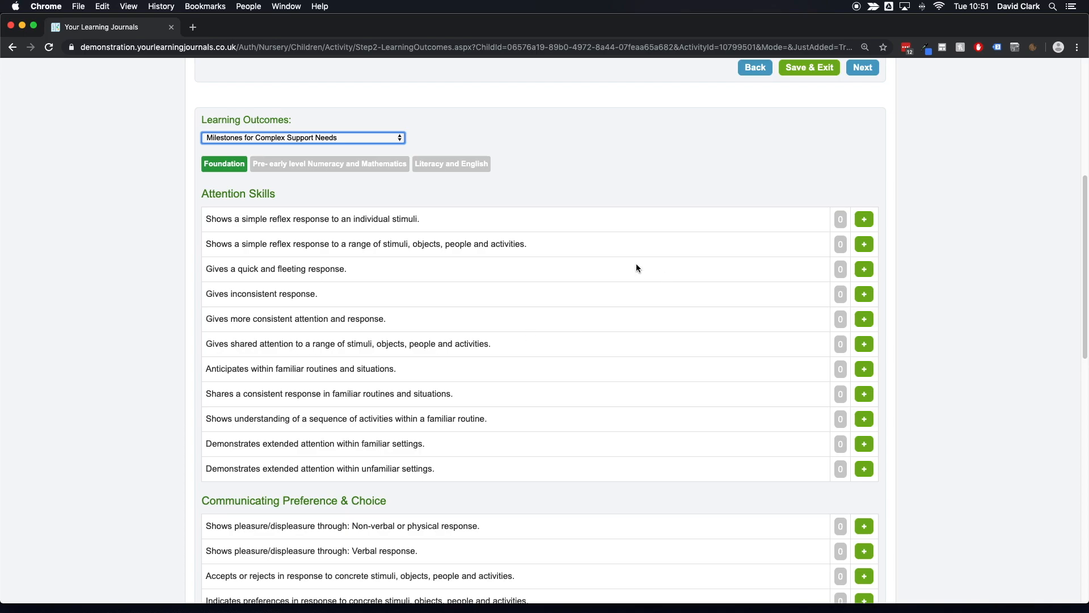
# Step: Rate the three selected learning outcomes red, amber and green respectively
pyautogui.scroll(5, 635, 263)
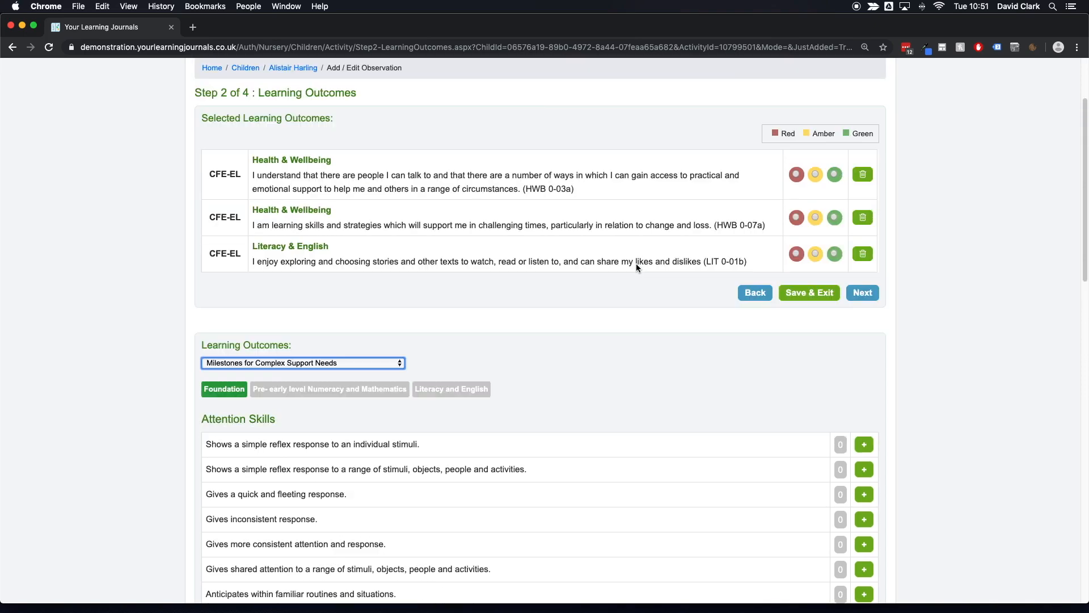
pyautogui.scroll(1, 637, 265)
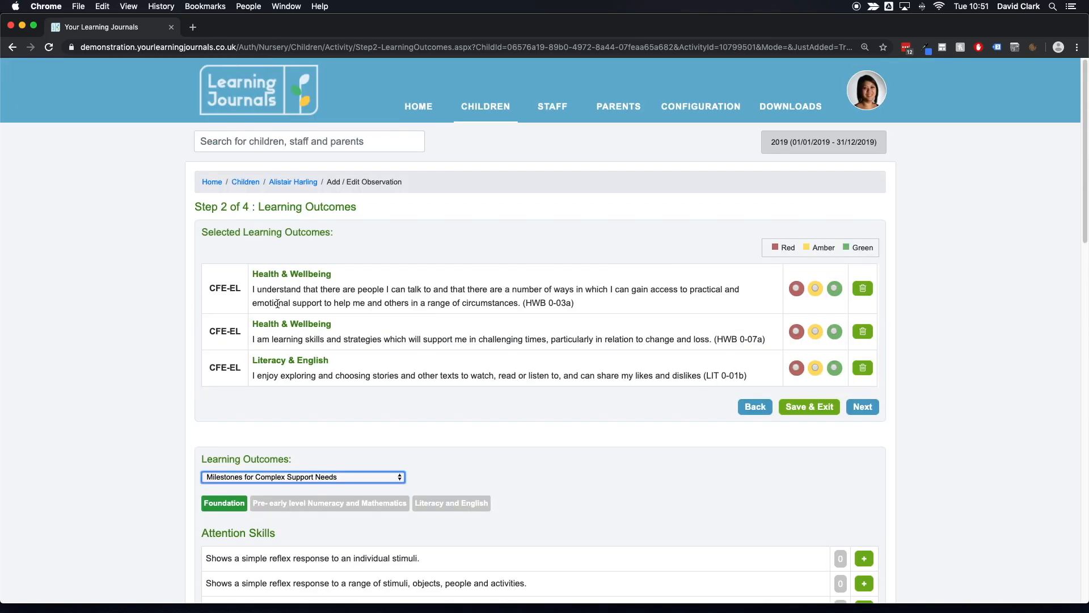
pyautogui.moveTo(253, 273); pyautogui.dragTo(743, 375)
pyautogui.click(743, 374)
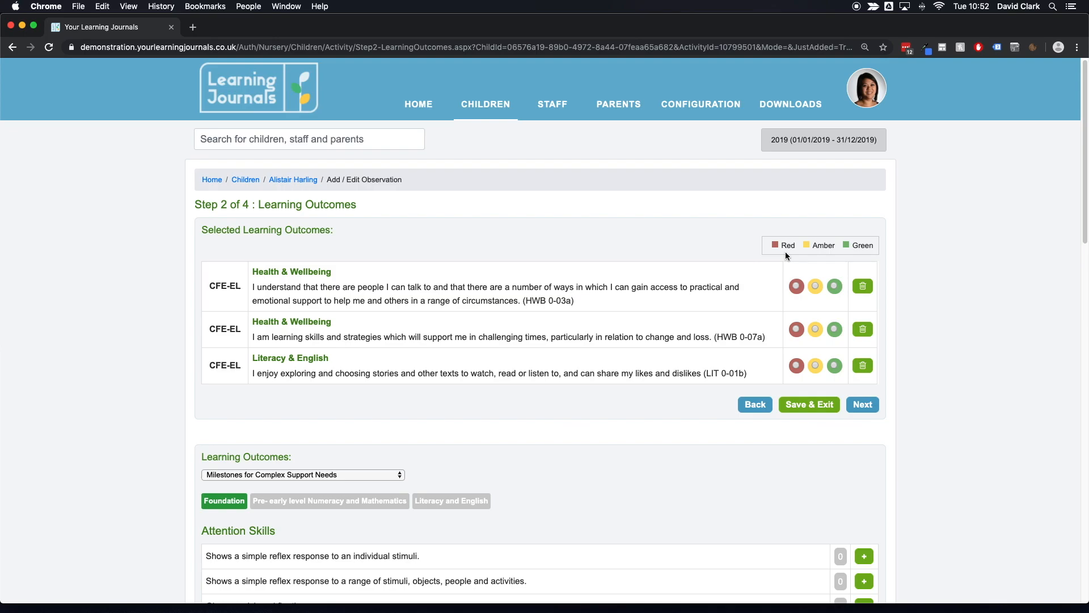
pyautogui.click(795, 284)
pyautogui.click(816, 329)
pyautogui.click(835, 365)
# Step: Continue to the Progression Pathways step and browse the English and Literacy pathways
pyautogui.click(860, 406)
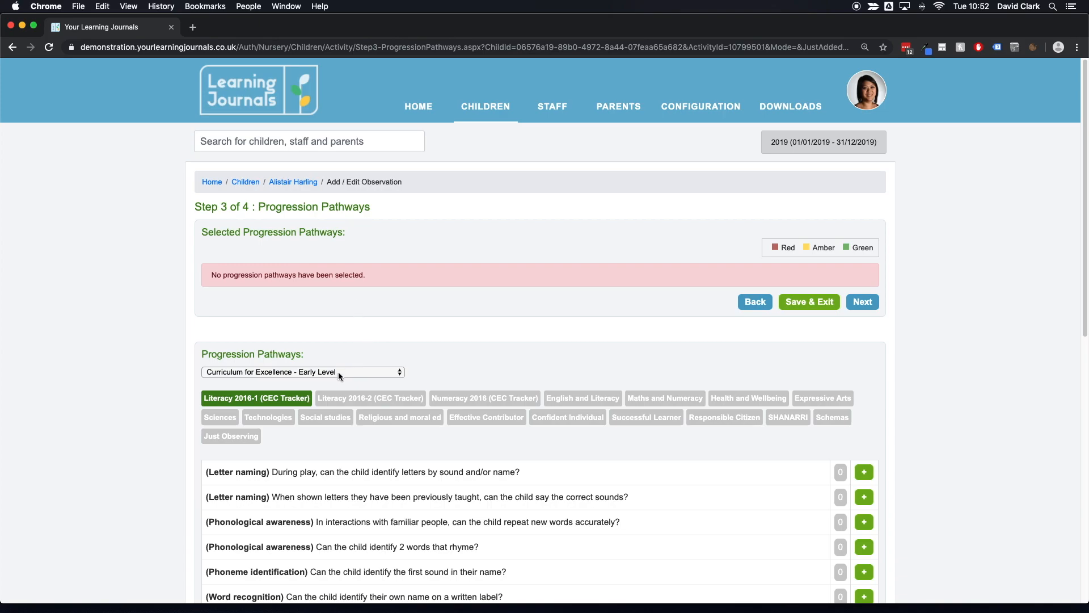
pyautogui.moveTo(266, 207); pyautogui.dragTo(363, 215)
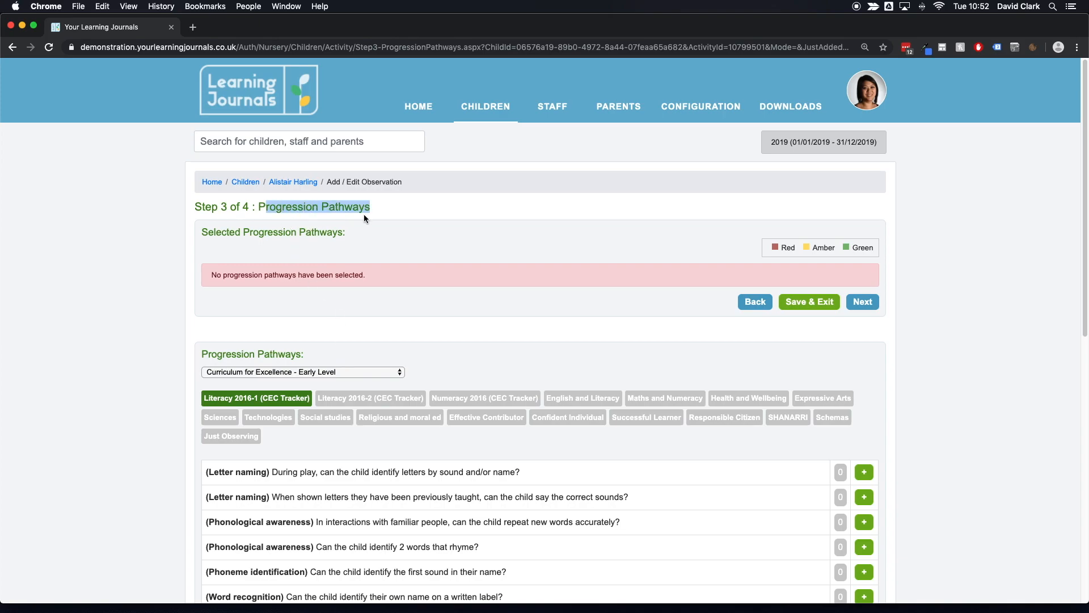
pyautogui.scroll(-5, 446, 276)
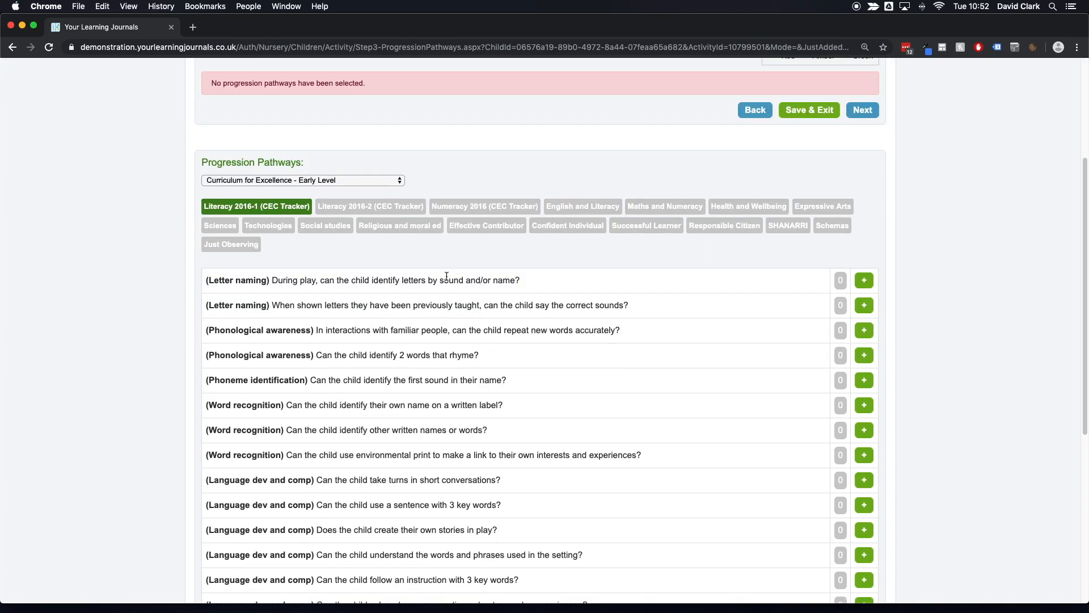
pyautogui.click(597, 211)
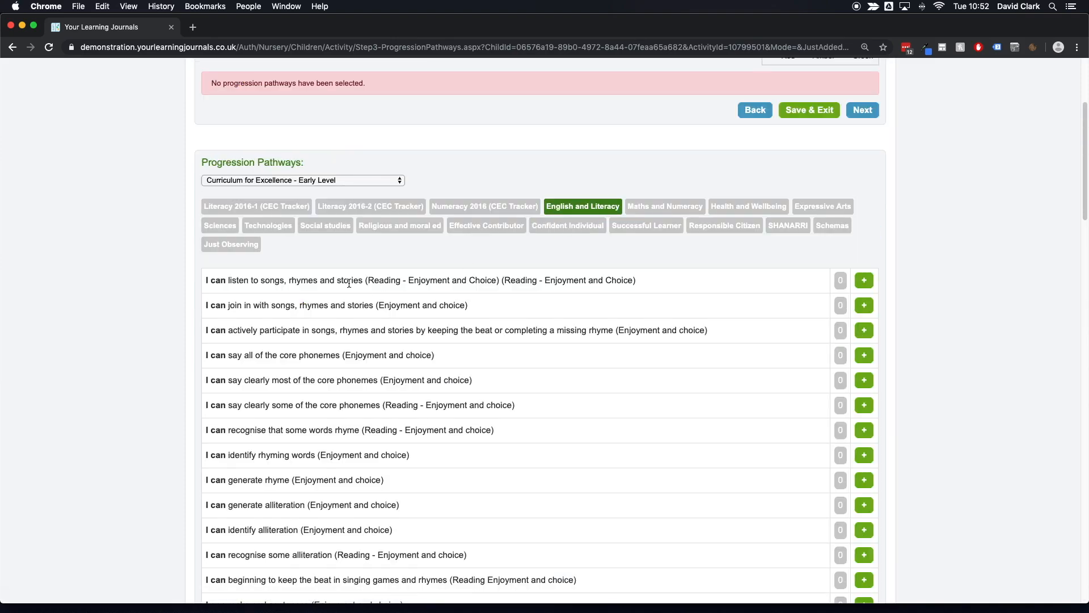
pyautogui.moveTo(205, 280); pyautogui.dragTo(236, 389)
pyautogui.click(228, 426)
pyautogui.scroll(-1, 870, 286)
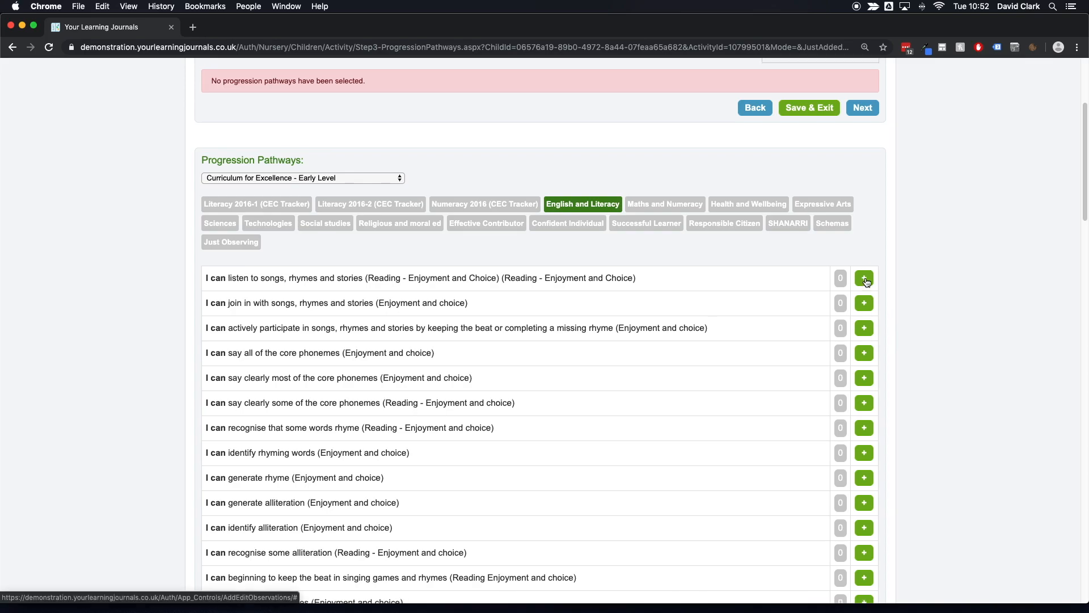
# Step: Add the 'listen to songs, rhymes and stories' English and Literacy pathway and continue to the Next Steps step
pyautogui.click(865, 278)
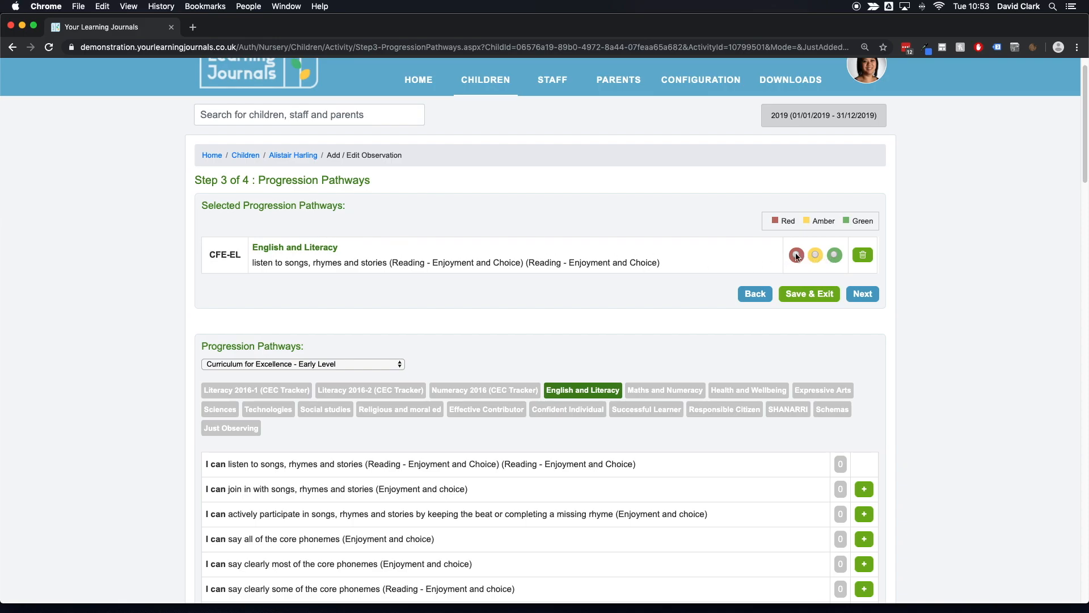
pyautogui.click(855, 298)
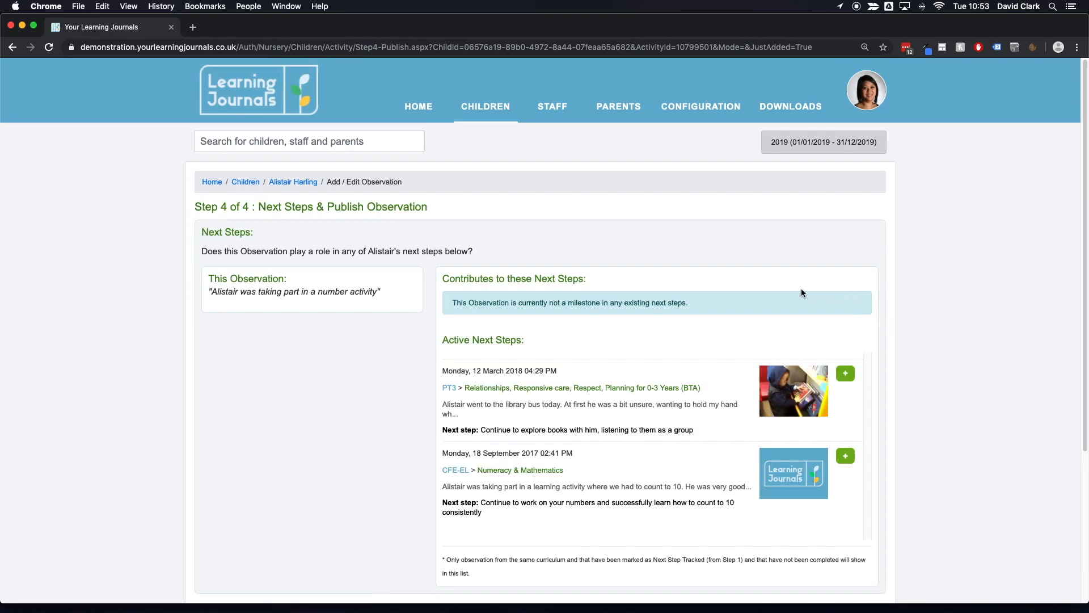
# Step: Review the observation text against the child's active next steps
pyautogui.scroll(-5, 800, 292)
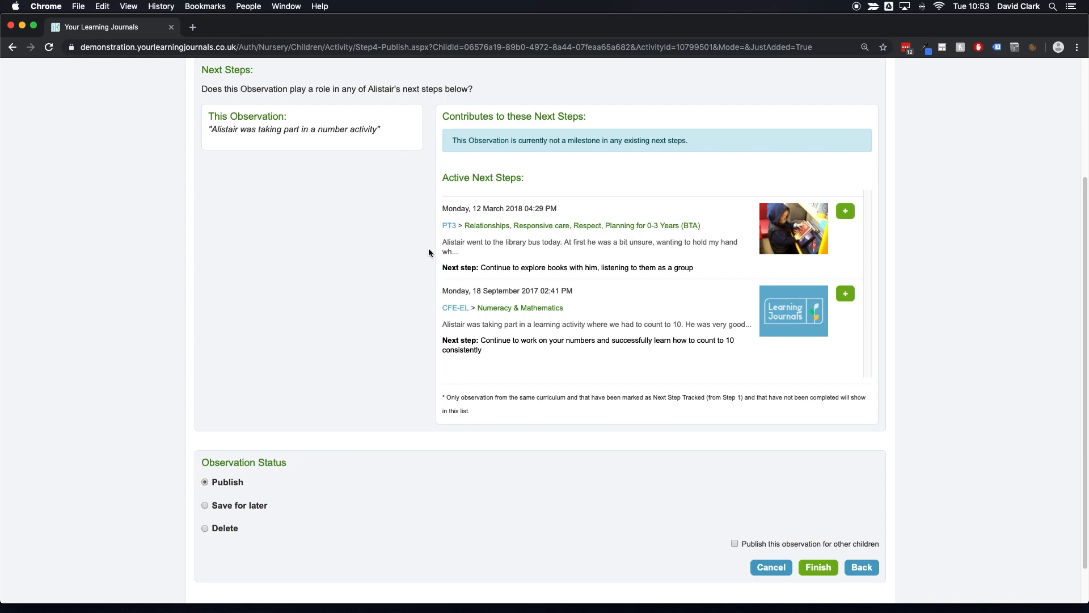
pyautogui.moveTo(377, 130); pyautogui.dragTo(212, 129)
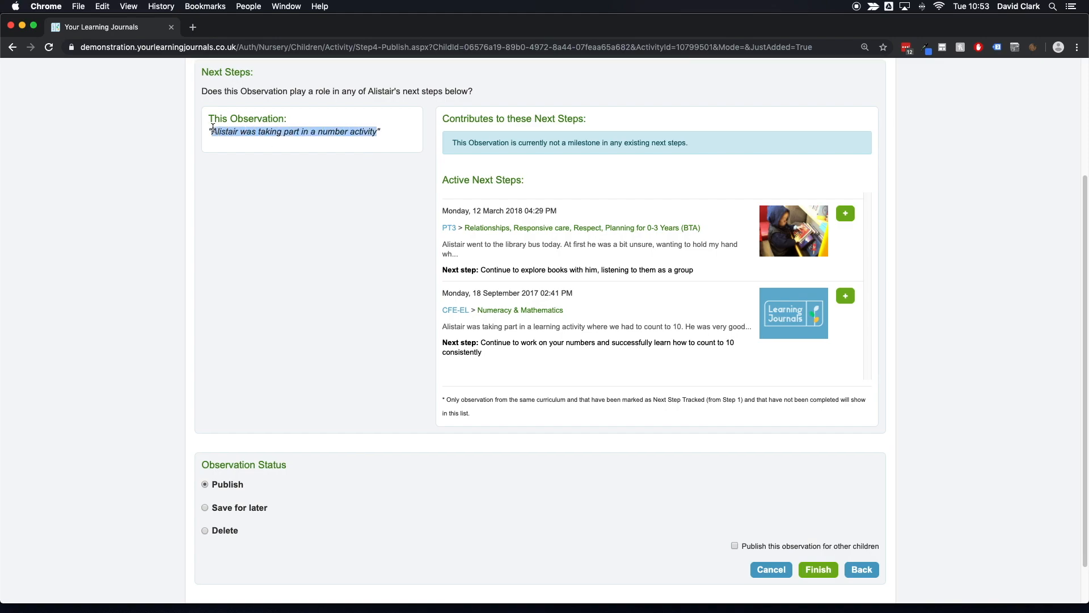
pyautogui.scroll(1, 290, 219)
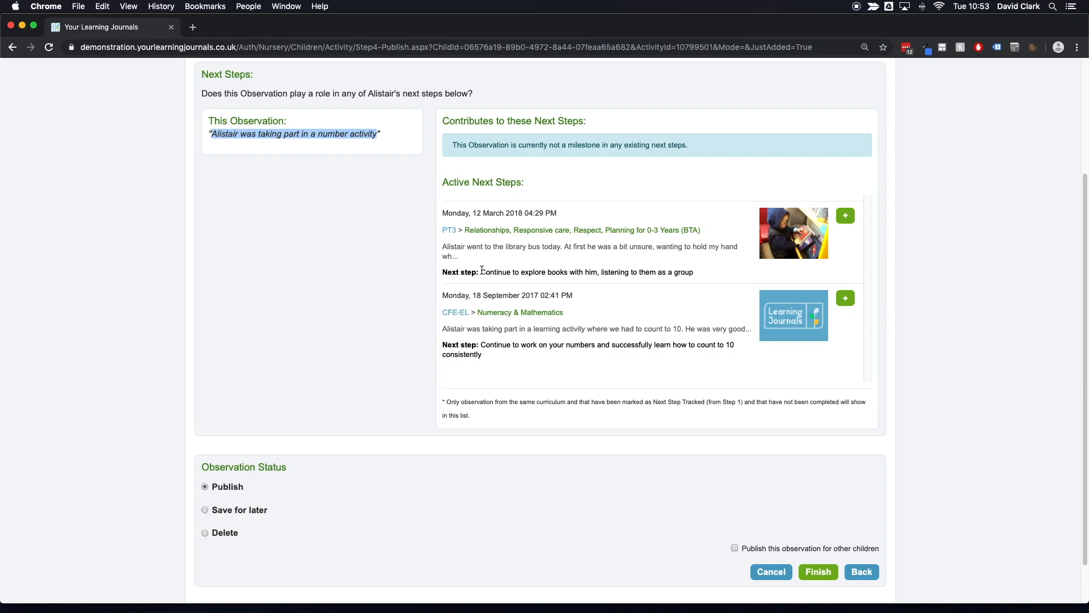
pyautogui.click(485, 360)
pyautogui.moveTo(480, 345); pyautogui.dragTo(602, 356)
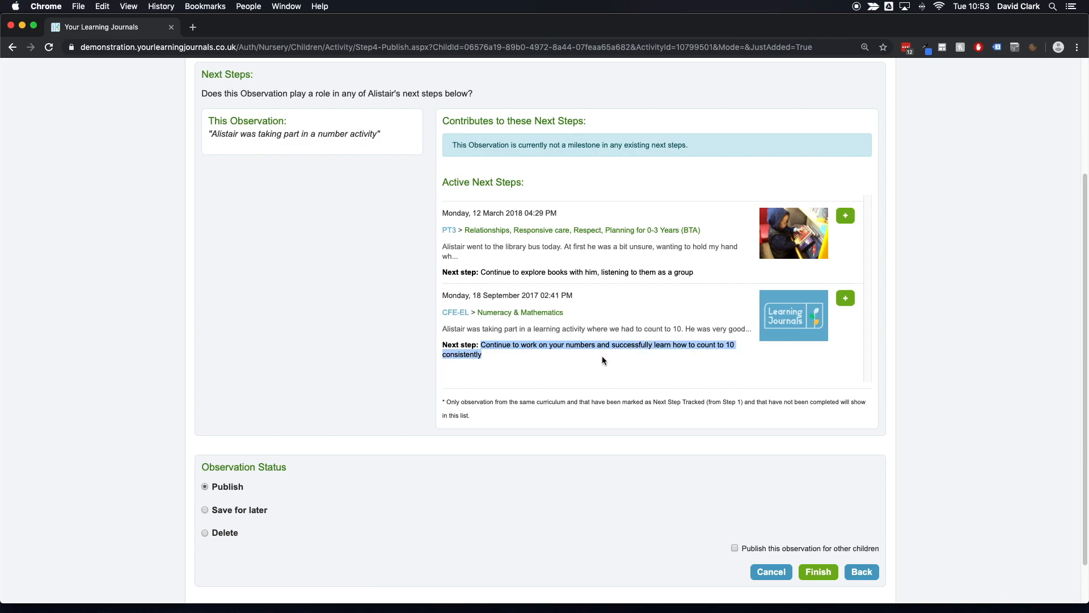
pyautogui.click(602, 359)
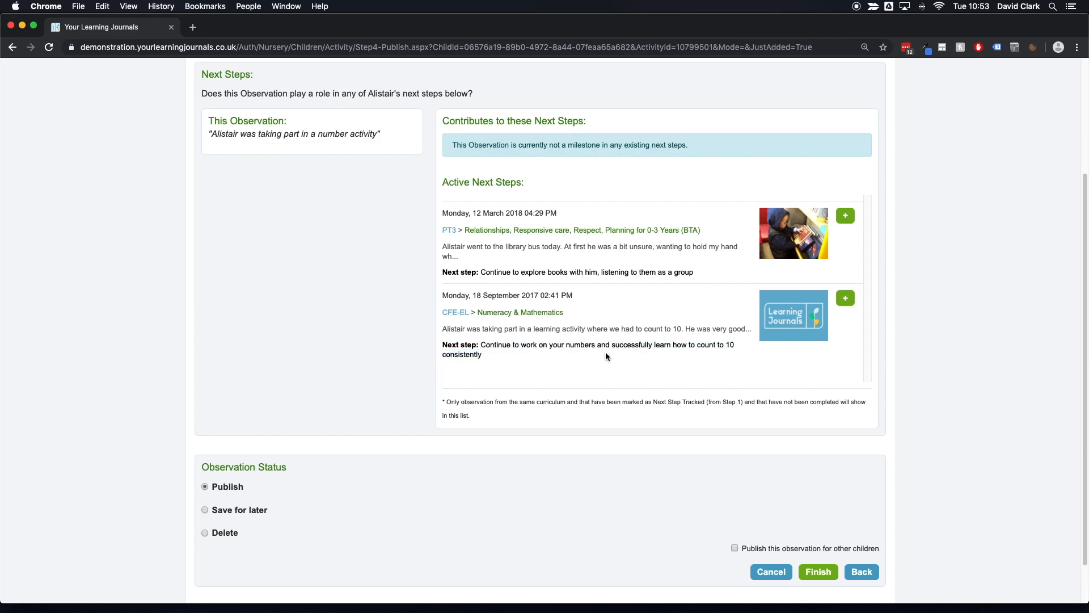
# Step: Try linking the observation to the 18 September 2017 numeracy next step, then remove that link
pyautogui.click(843, 301)
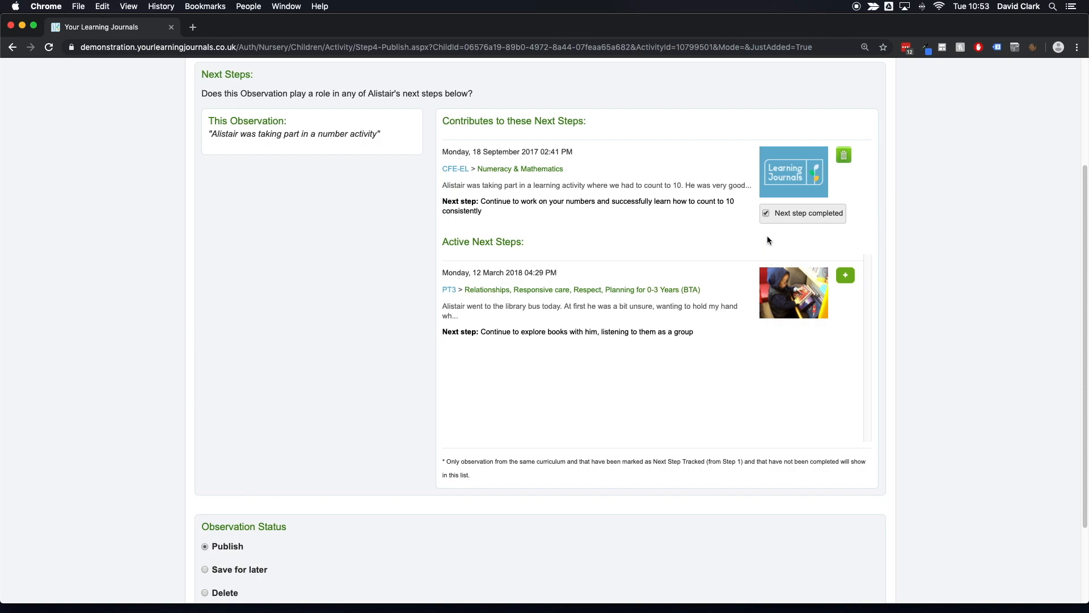
pyautogui.moveTo(495, 210); pyautogui.dragTo(479, 199)
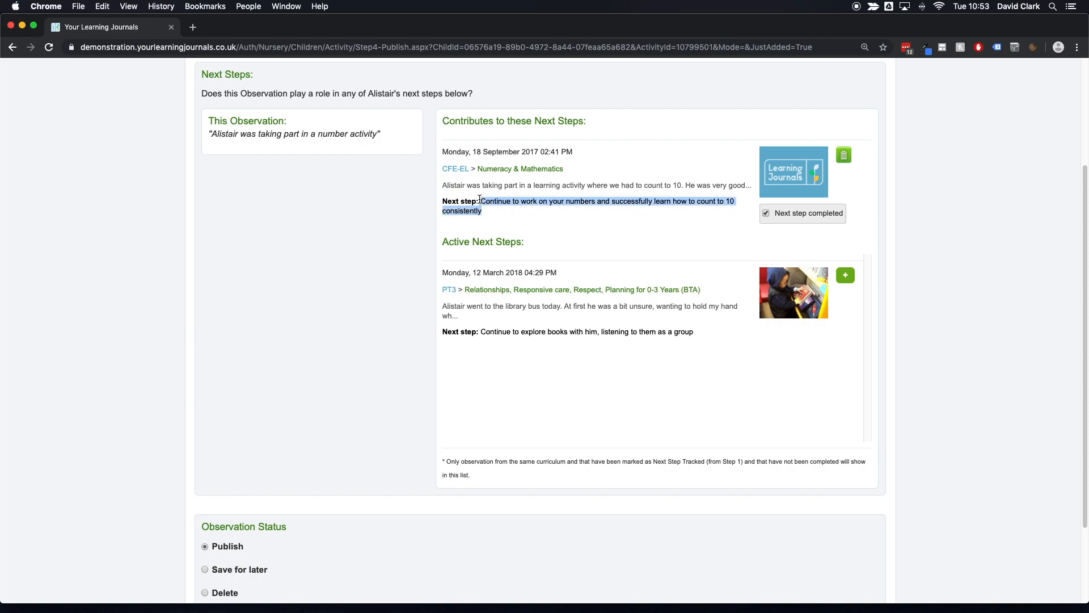
pyautogui.click(485, 213)
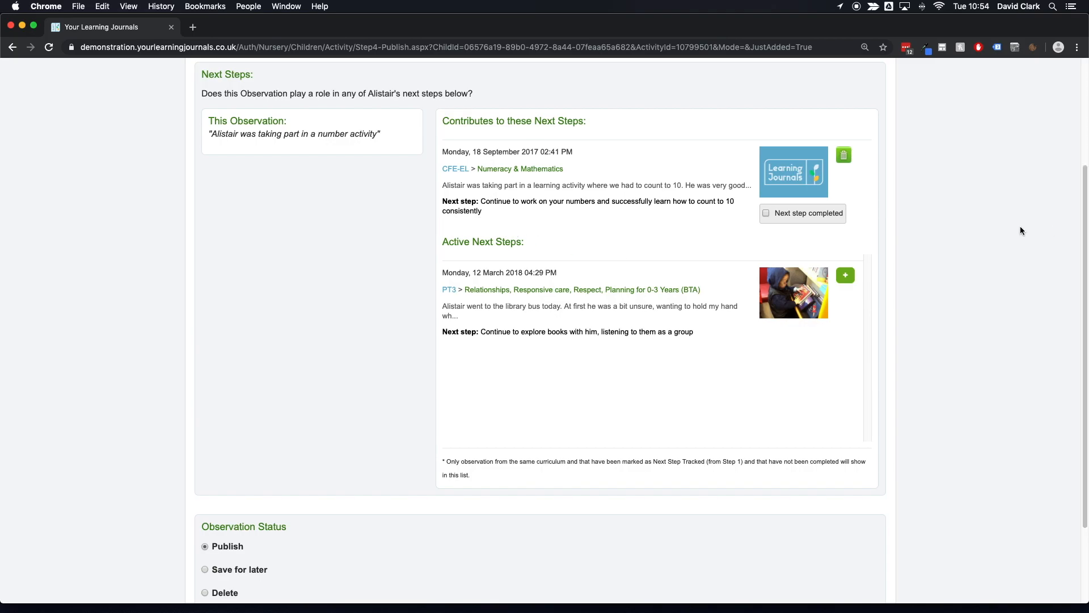
pyautogui.click(844, 155)
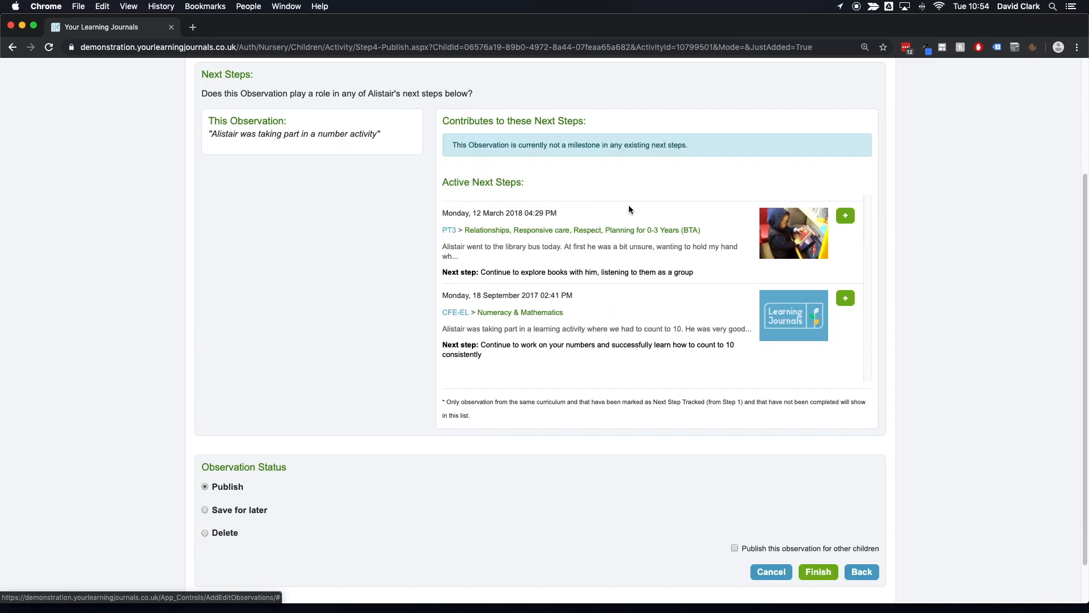
# Step: Finish the observation as published, choosing to also publish it for other children
pyautogui.scroll(-3, 624, 203)
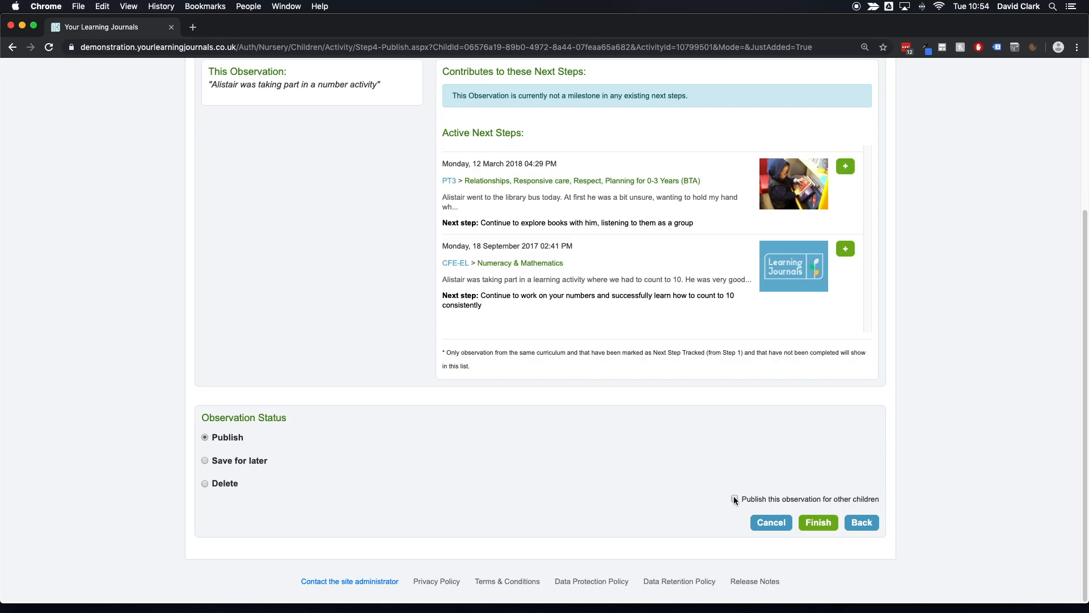
pyautogui.click(820, 529)
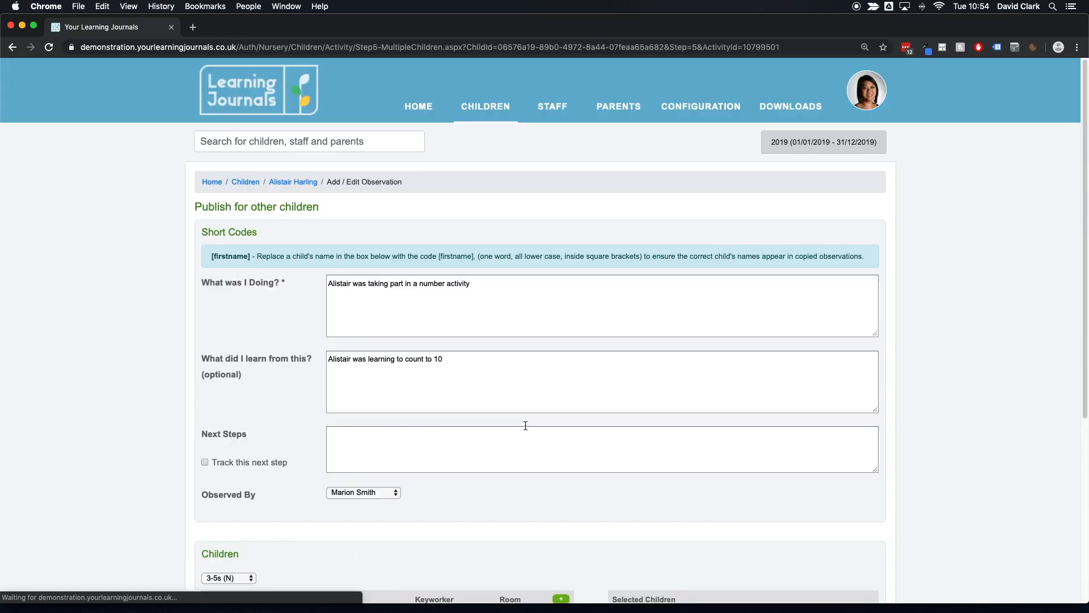
# Step: Select four other children from the 3-5s room to receive the copied observation
pyautogui.scroll(-3, 546, 419)
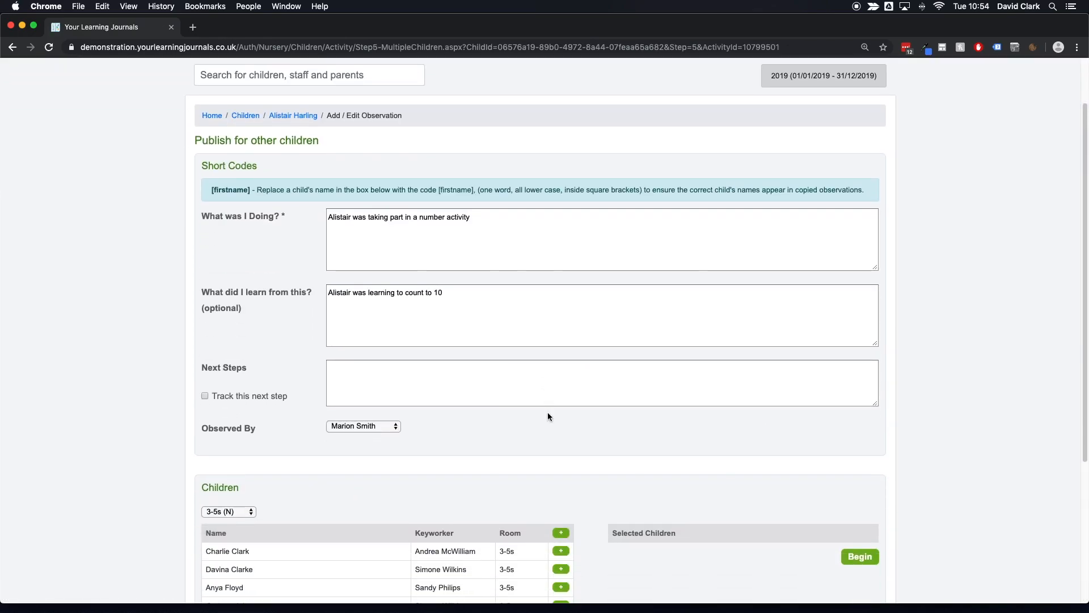
pyautogui.scroll(-1, 548, 417)
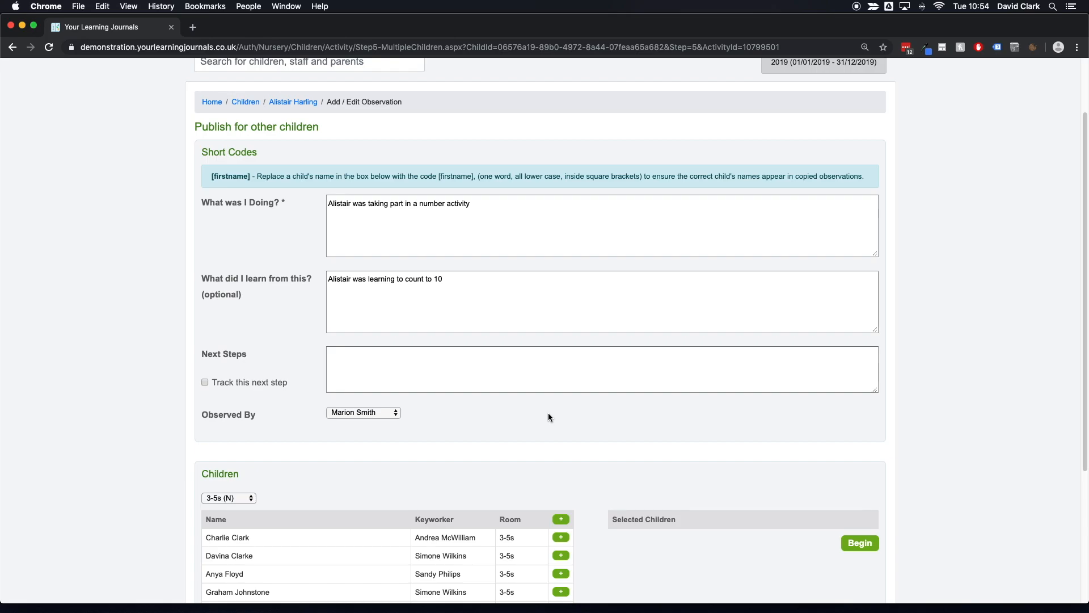
pyautogui.scroll(-2, 548, 416)
pyautogui.scroll(-5, 547, 414)
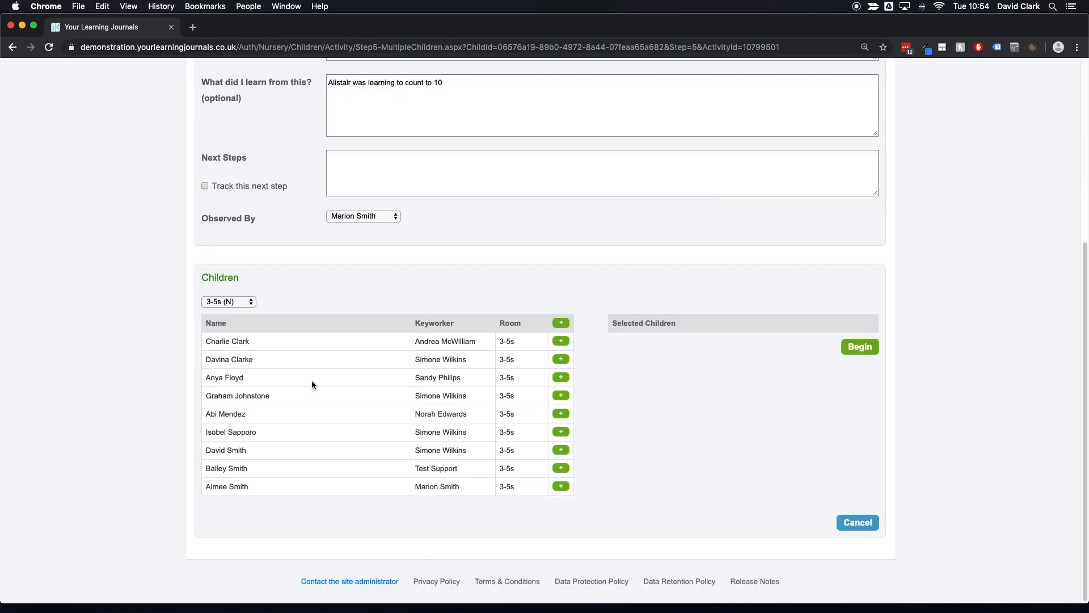
pyautogui.click(563, 415)
pyautogui.click(561, 396)
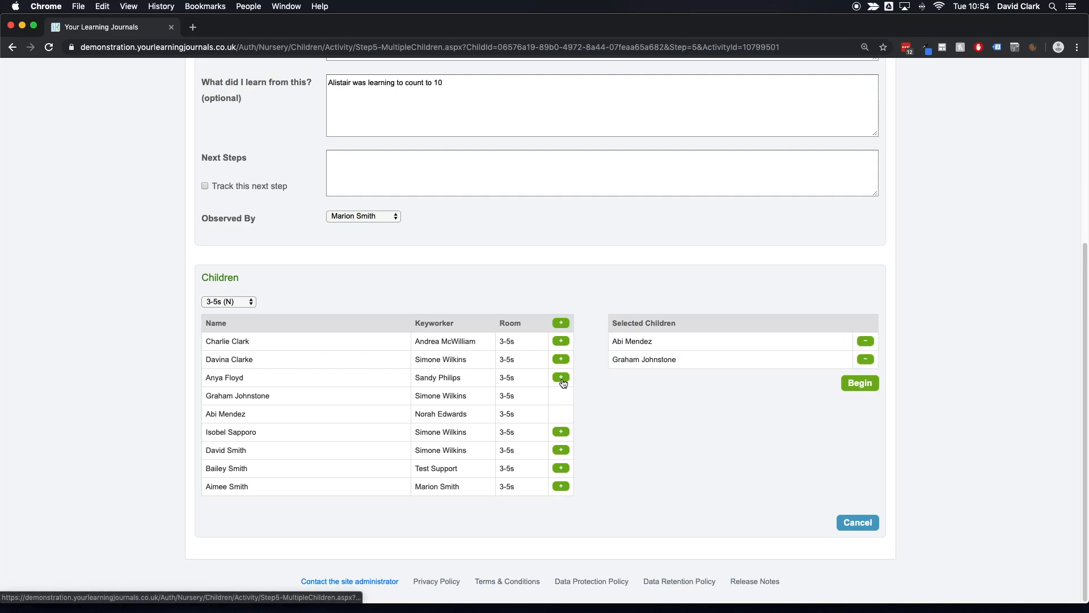
pyautogui.click(561, 378)
pyautogui.click(562, 434)
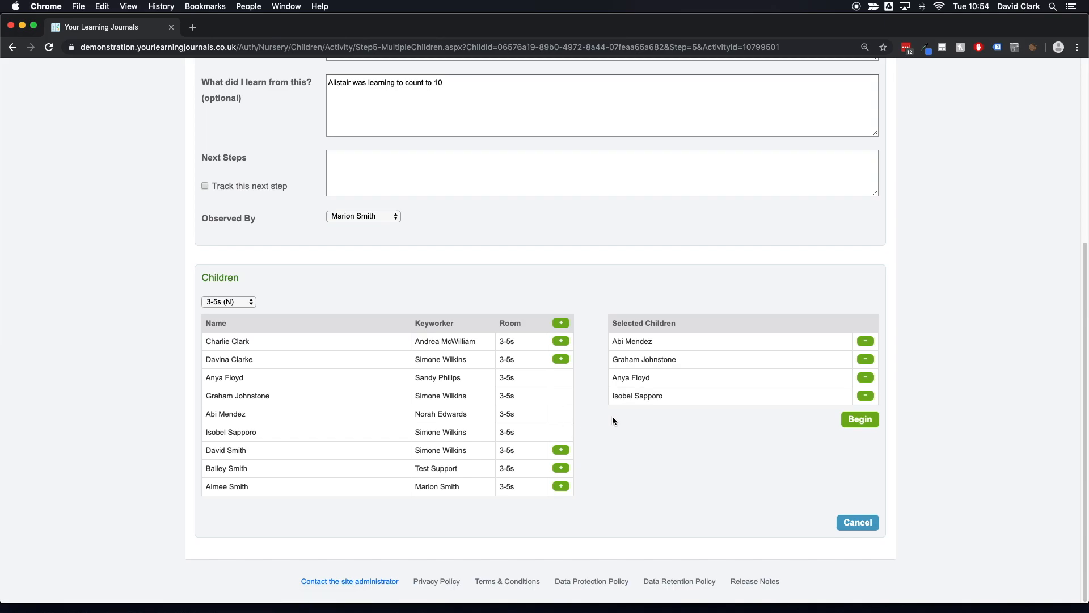
# Step: Replace the child's first name with the [firstname] short code in the 'What was I Doing?' text
pyautogui.scroll(3, 593, 429)
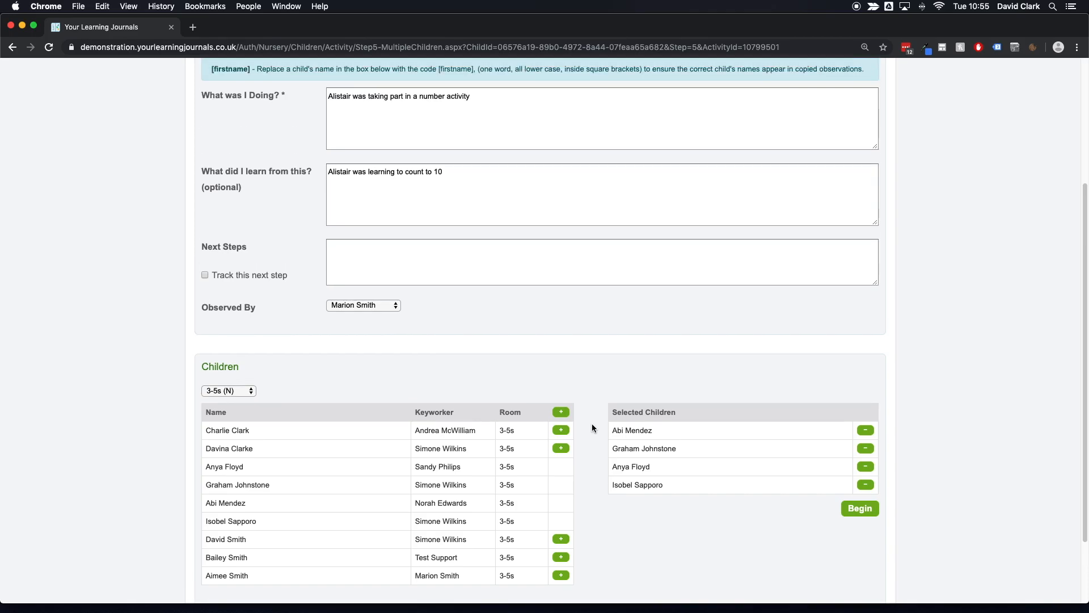
pyautogui.scroll(2, 592, 427)
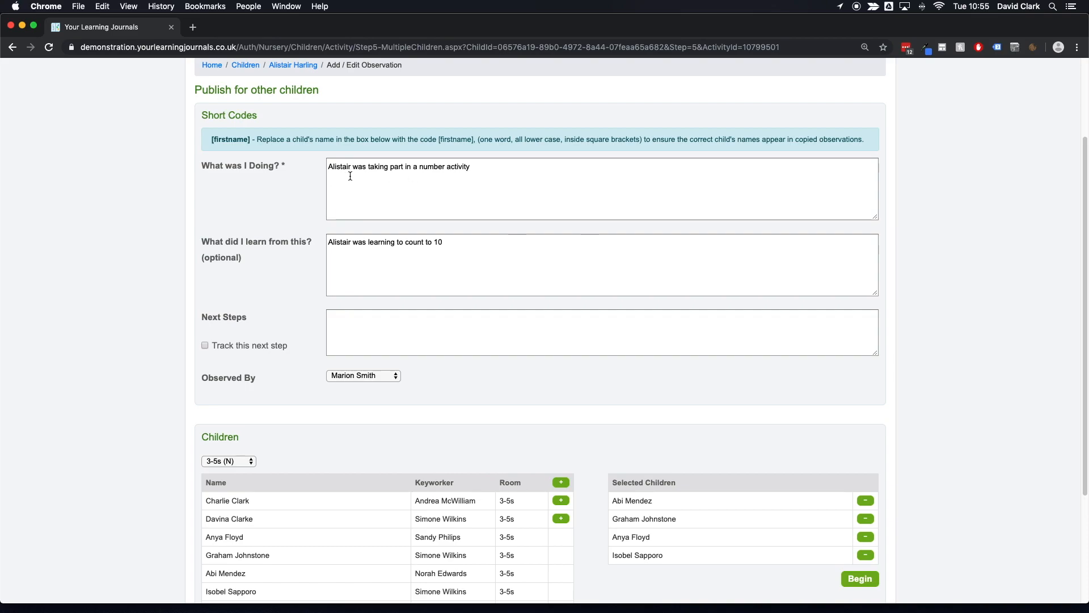
pyautogui.scroll(1, 351, 252)
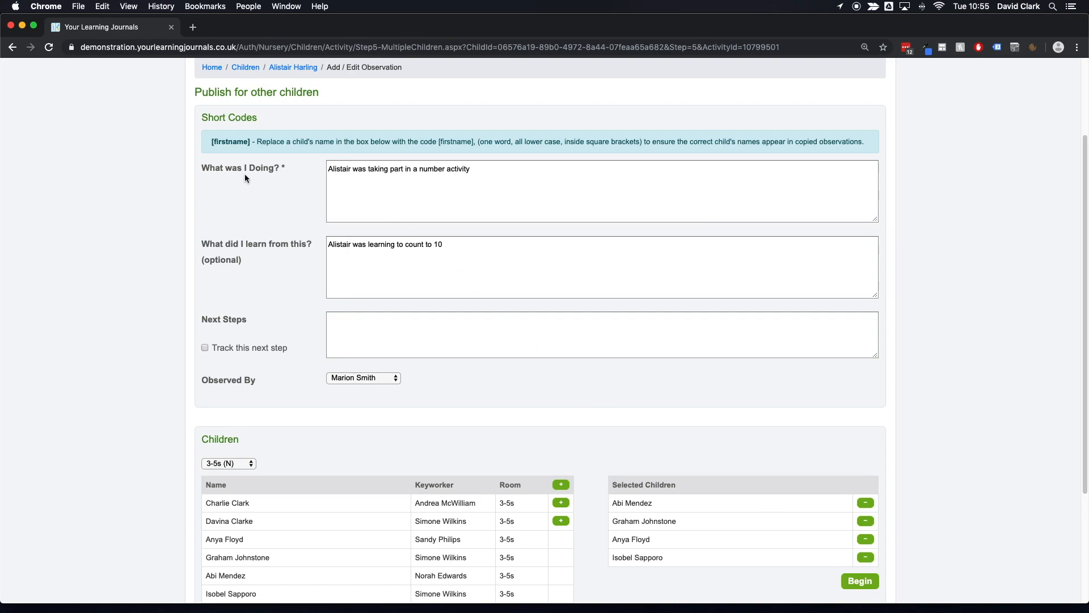
pyautogui.moveTo(209, 141); pyautogui.dragTo(866, 141)
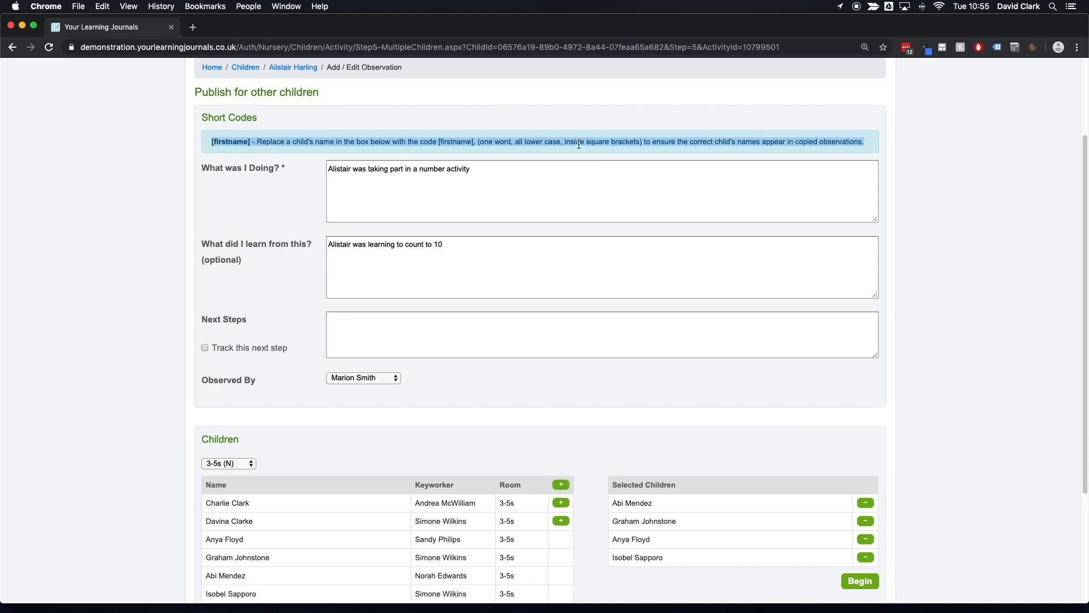
pyautogui.scroll(1, 450, 135)
pyautogui.click(288, 151)
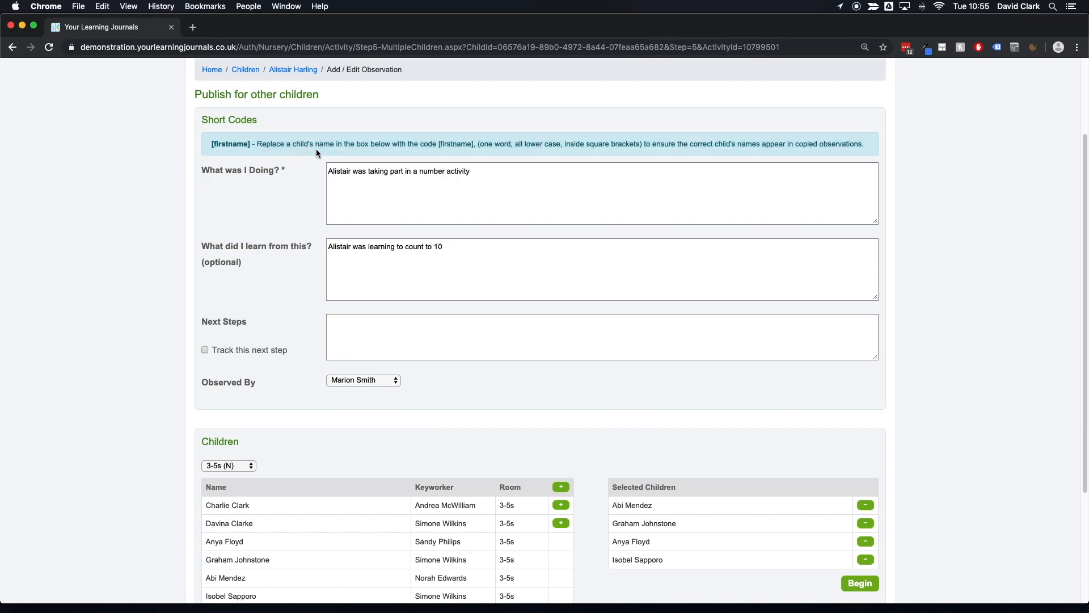
pyautogui.doubleClick(338, 171)
pyautogui.write('[firstname')
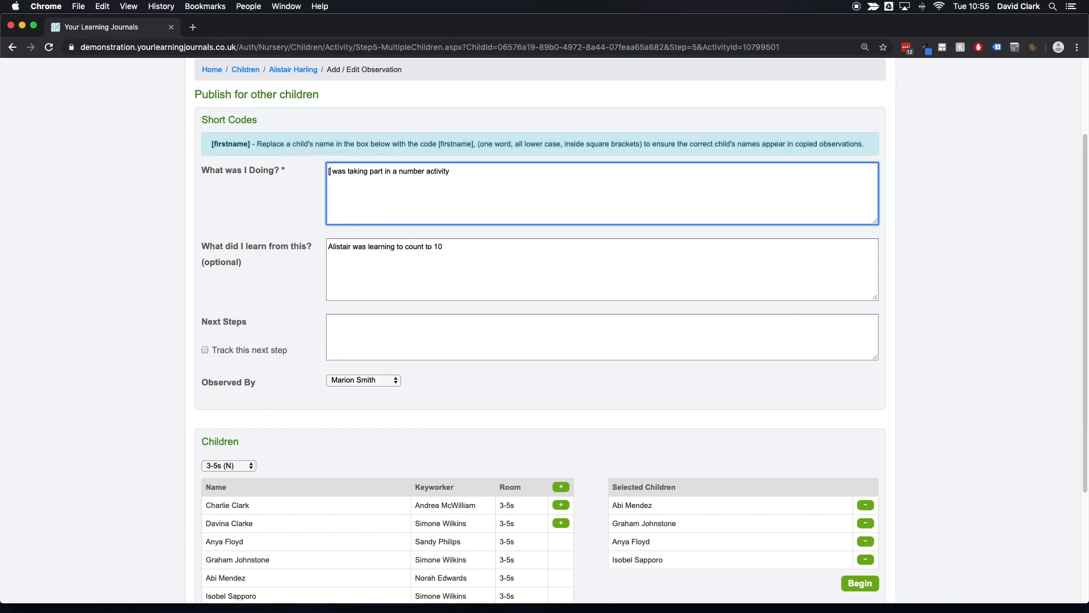
pyautogui.write(']')
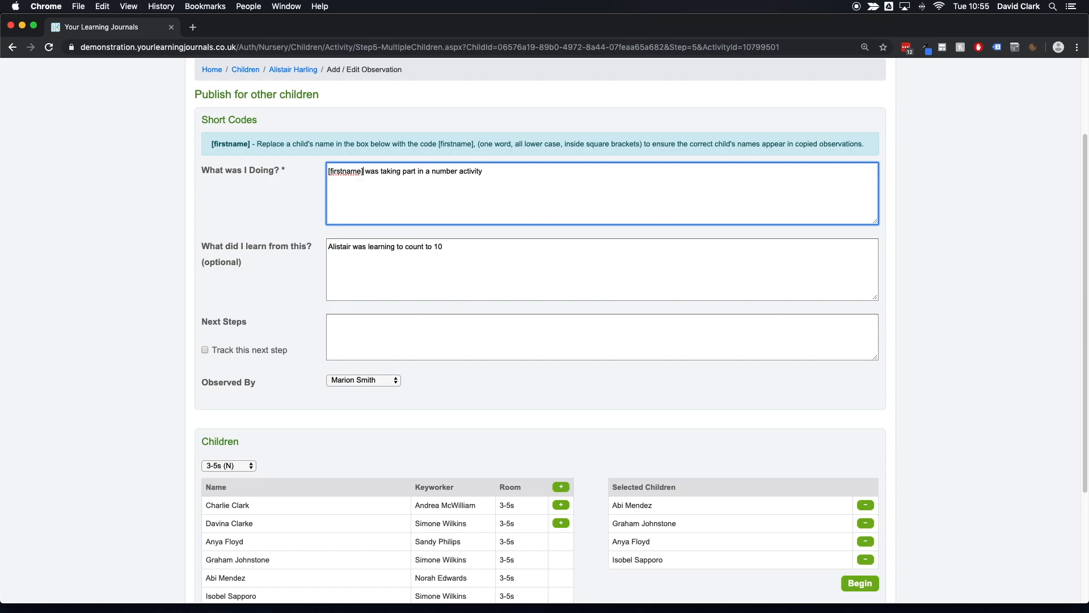
# Step: Replace the child's first name with [firstname] in the 'What did I learn from this?' text
pyautogui.doubleClick(338, 246)
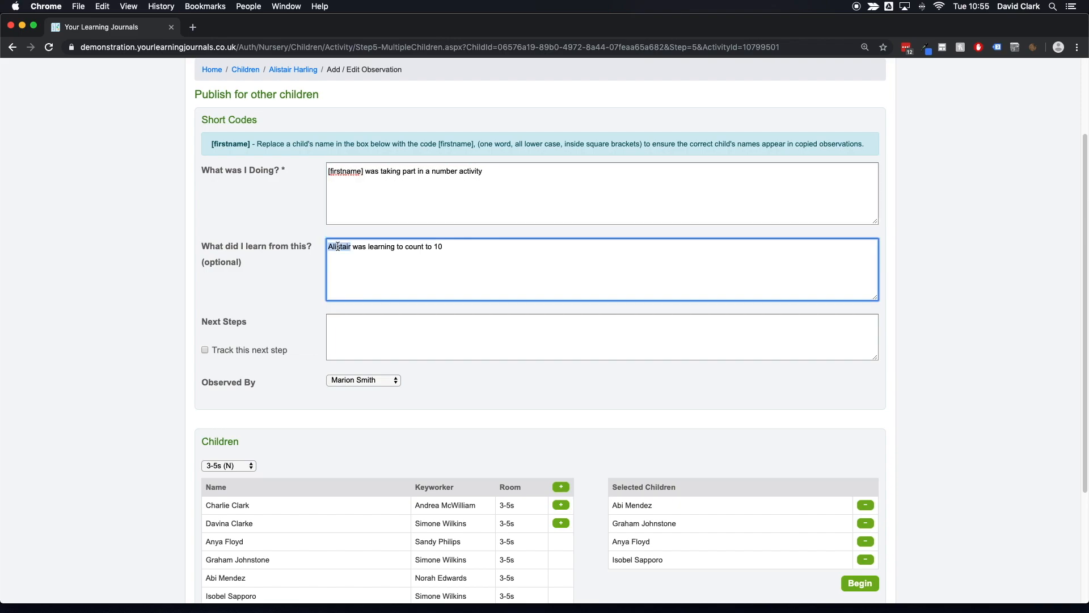
pyautogui.write('[fir')
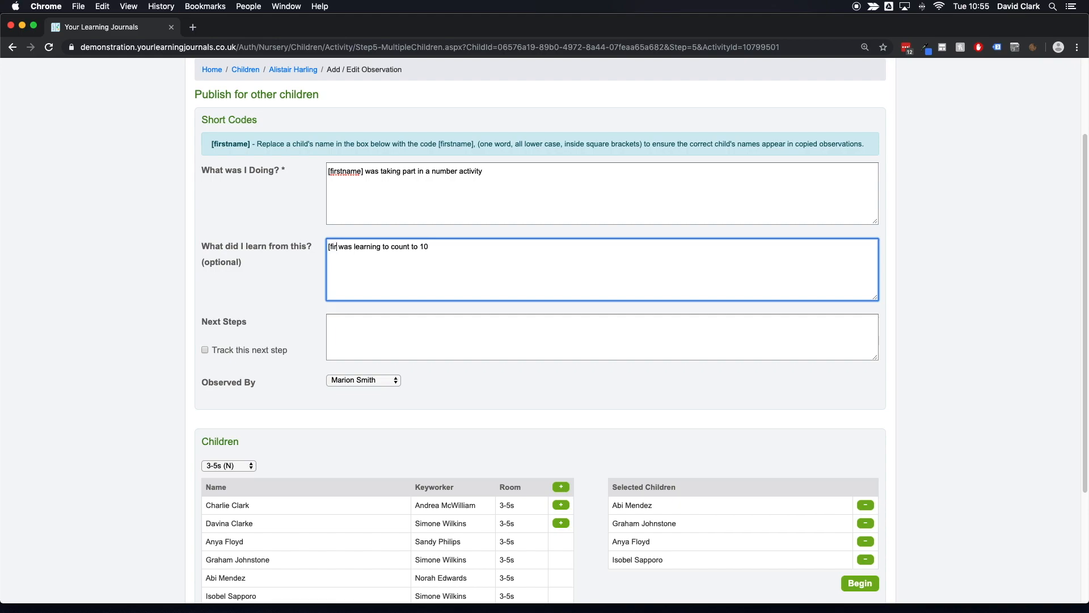
pyautogui.write('stname]')
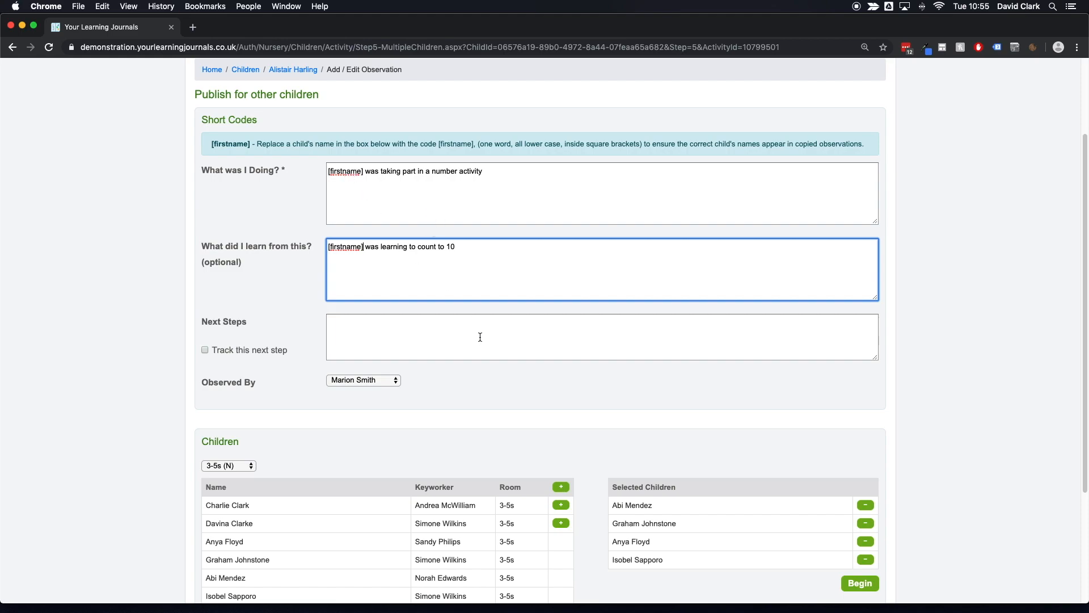
# Step: Begin publishing the copied observation for the selected children and return to the observations
pyautogui.doubleClick(618, 504)
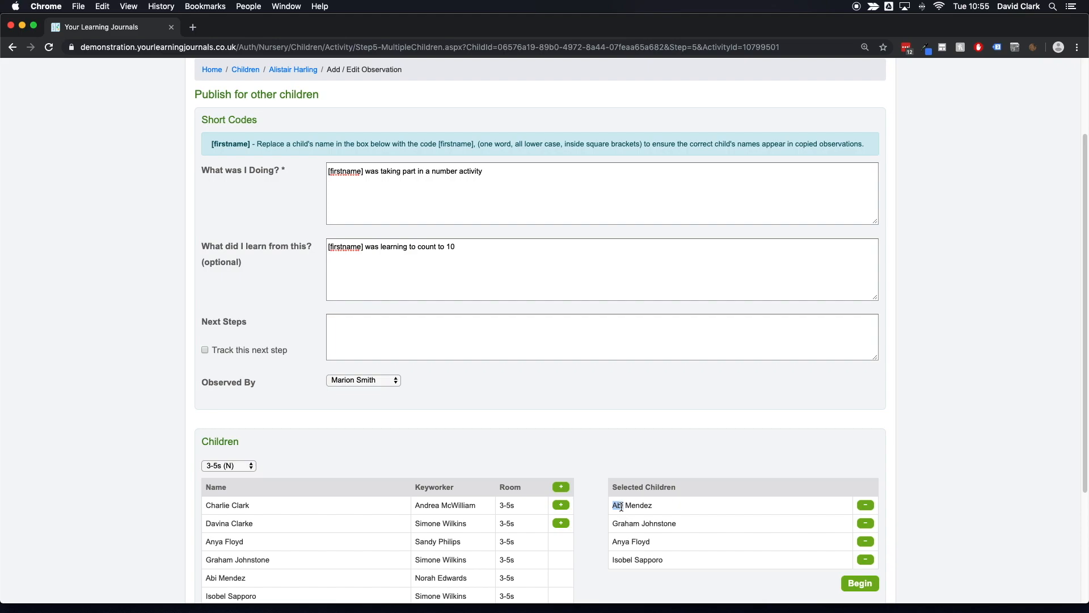
pyautogui.click(624, 525)
pyautogui.scroll(-5, 767, 422)
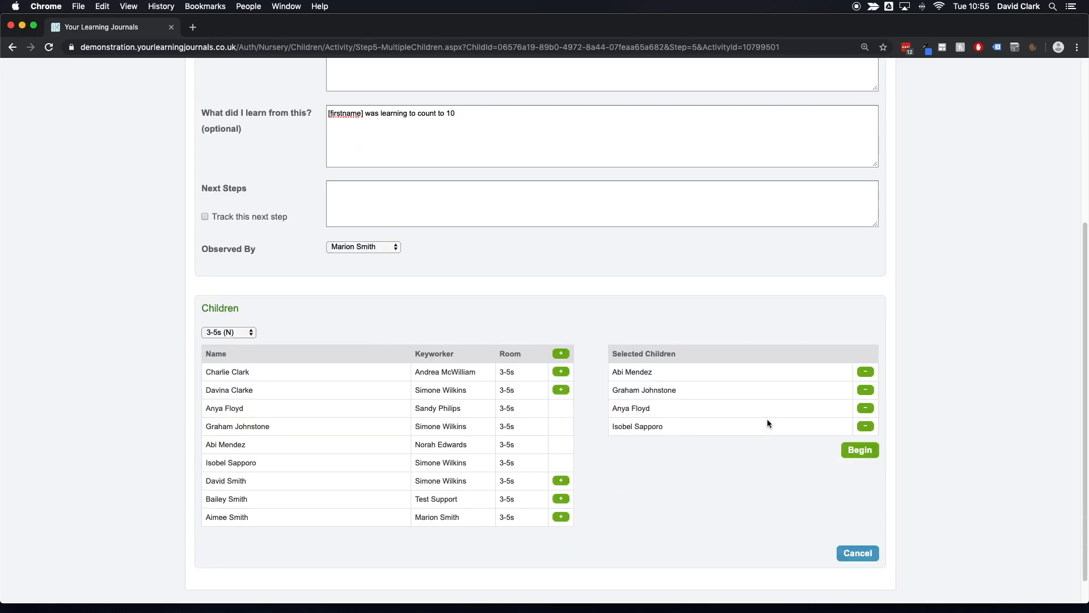
pyautogui.click(860, 451)
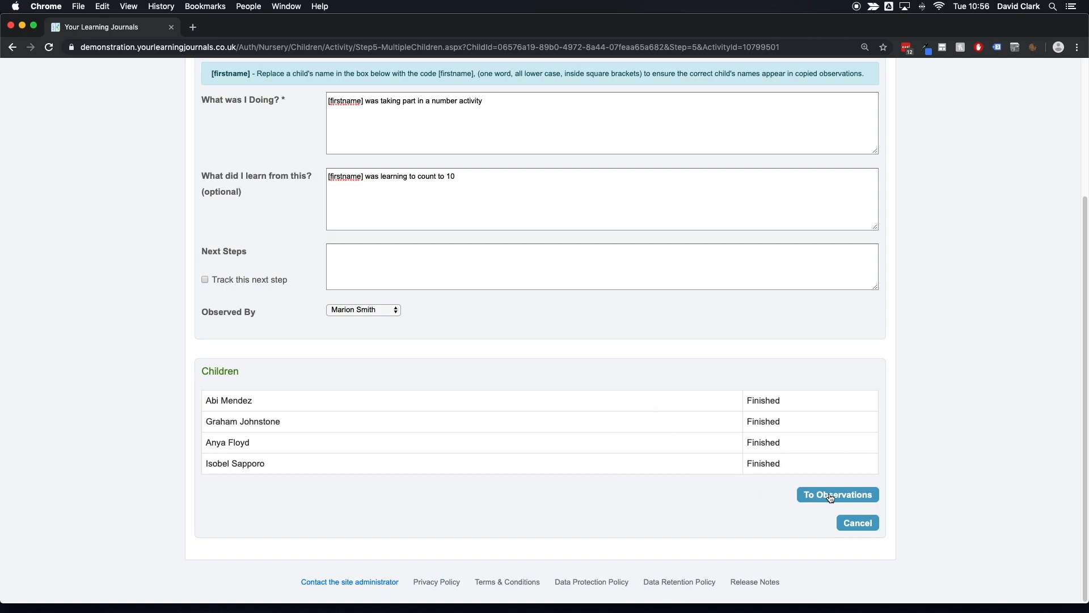
pyautogui.click(811, 496)
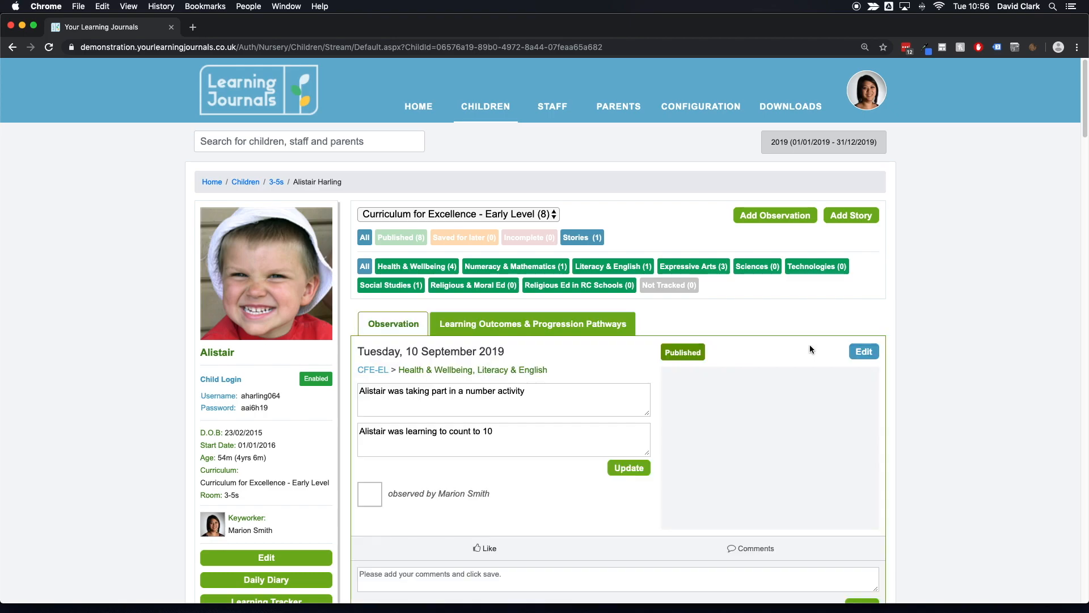
# Step: Browse the photos and text of the newly published observation
pyautogui.scroll(-3, 800, 363)
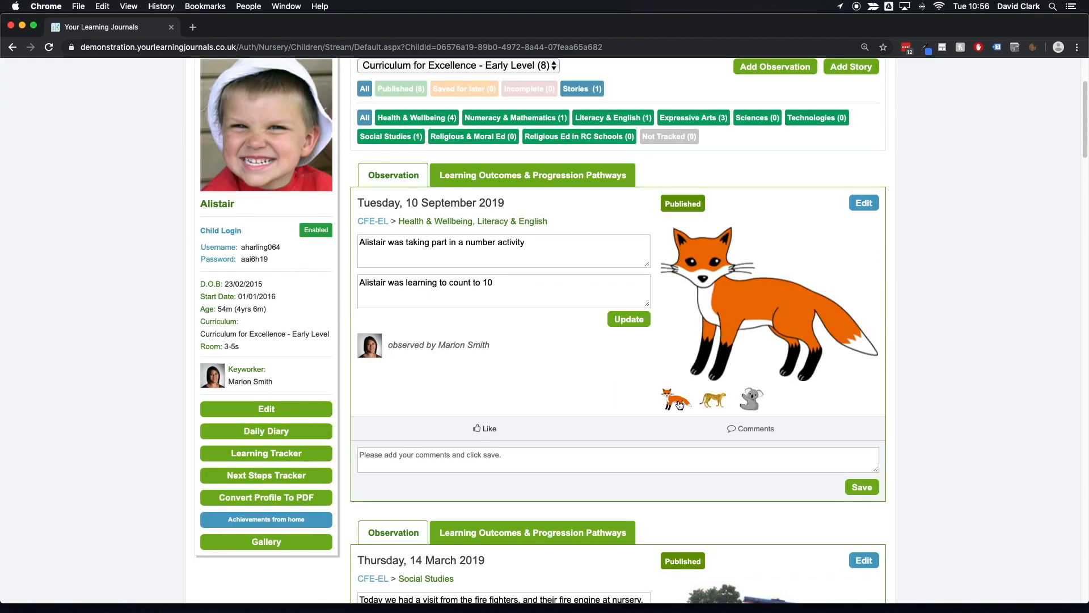
pyautogui.click(757, 404)
pyautogui.click(716, 404)
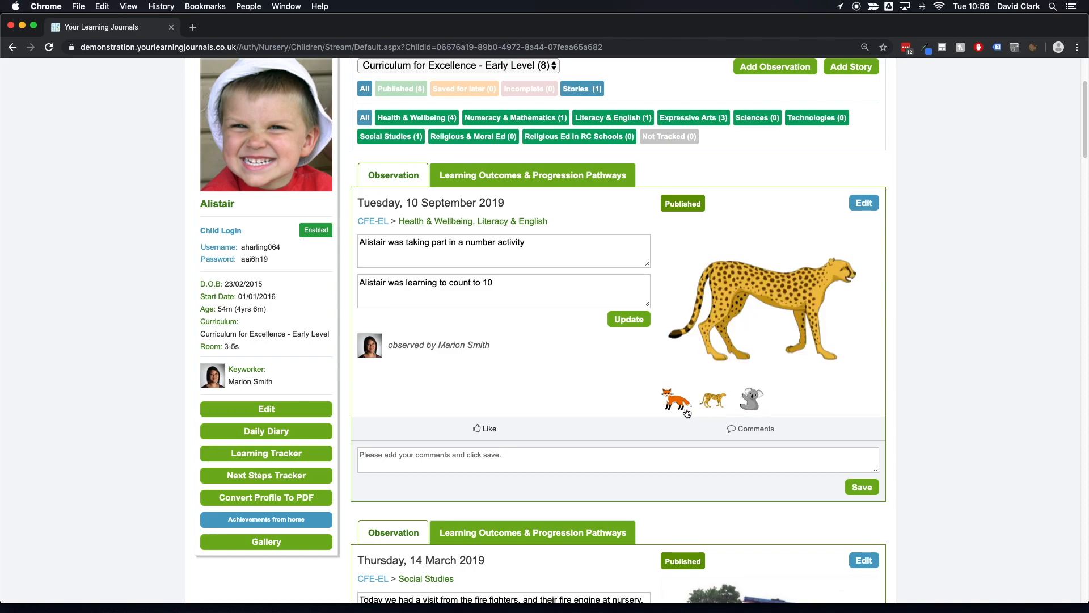
pyautogui.click(682, 410)
pyautogui.click(534, 290)
pyautogui.click(541, 247)
pyautogui.click(531, 282)
pyautogui.click(536, 251)
pyautogui.click(527, 284)
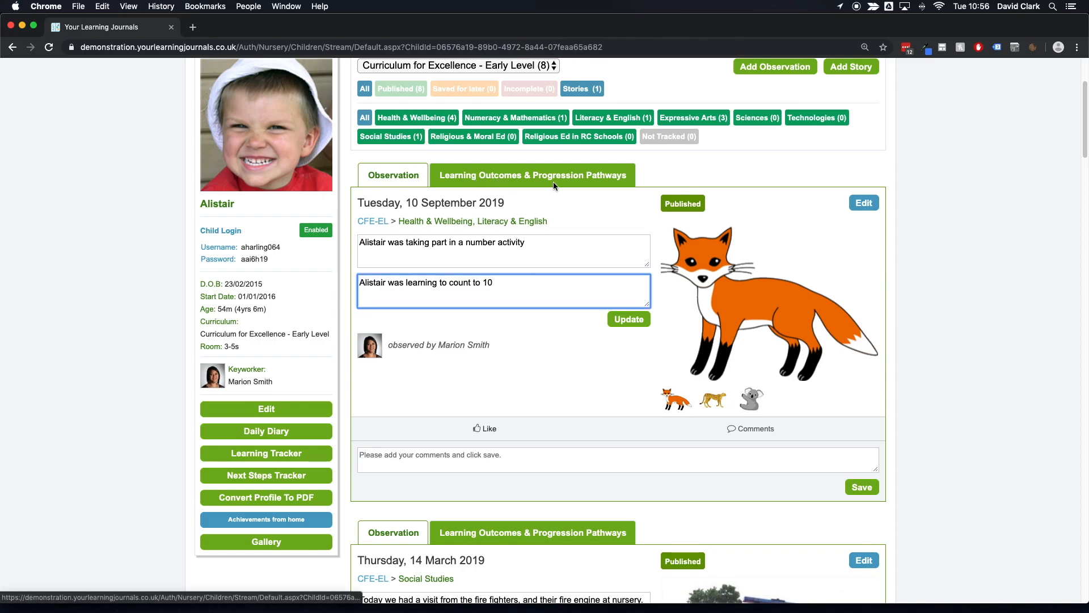
# Step: Review the observation's learning outcomes and progression pathways, then return to the observation view
pyautogui.click(575, 180)
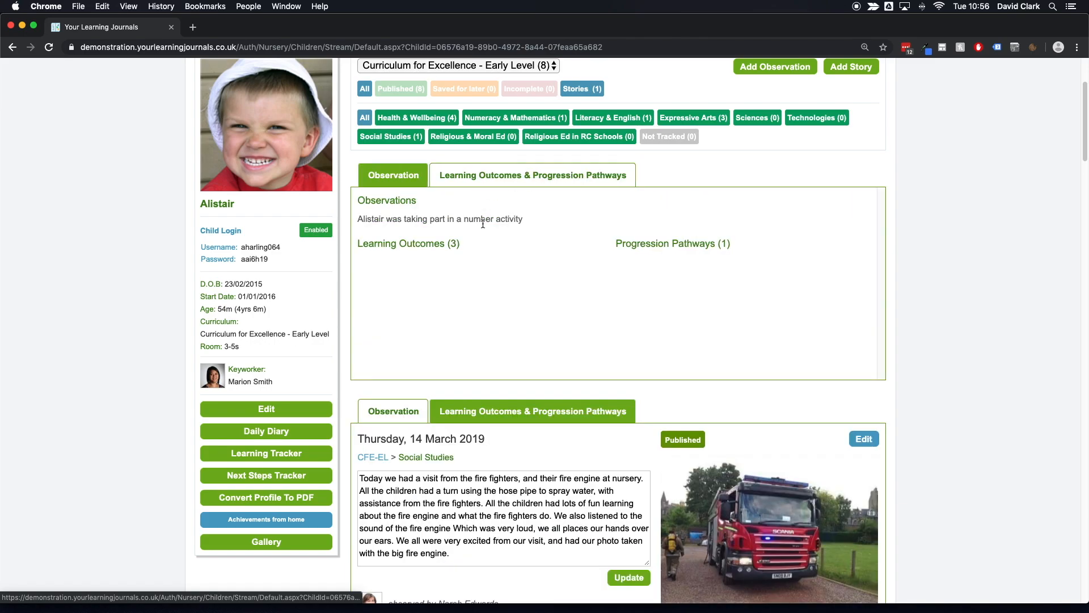
pyautogui.scroll(-5, 485, 242)
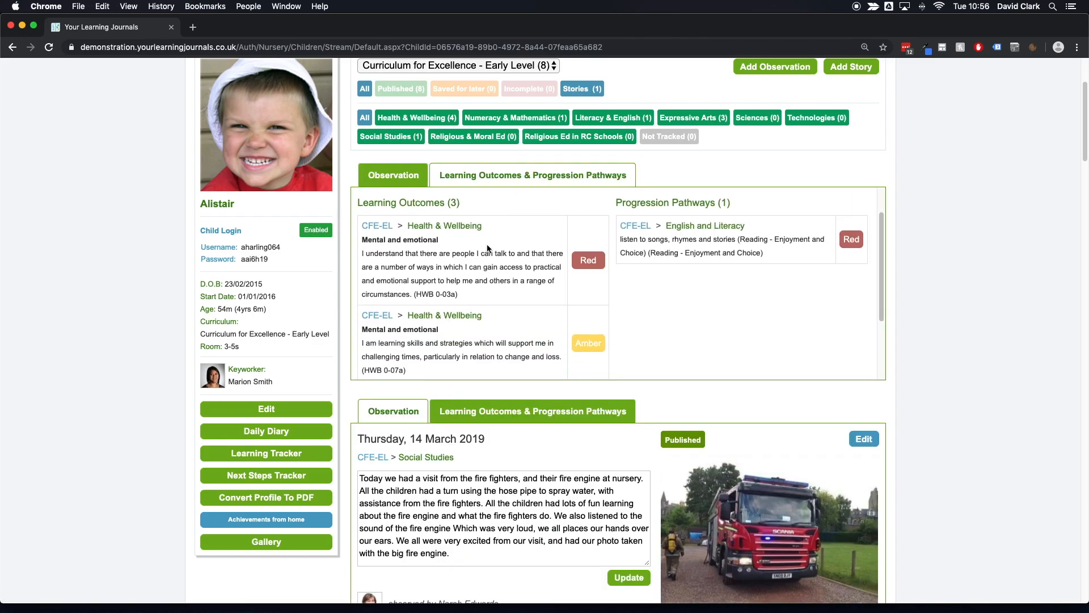
pyautogui.scroll(5, 487, 248)
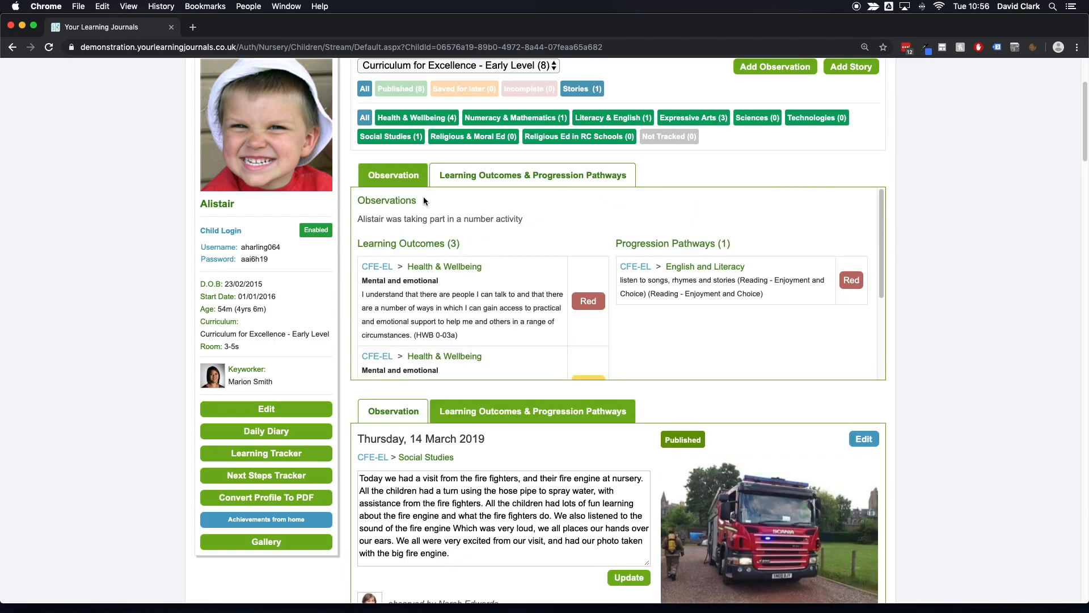
pyautogui.click(417, 179)
pyautogui.scroll(1, 626, 251)
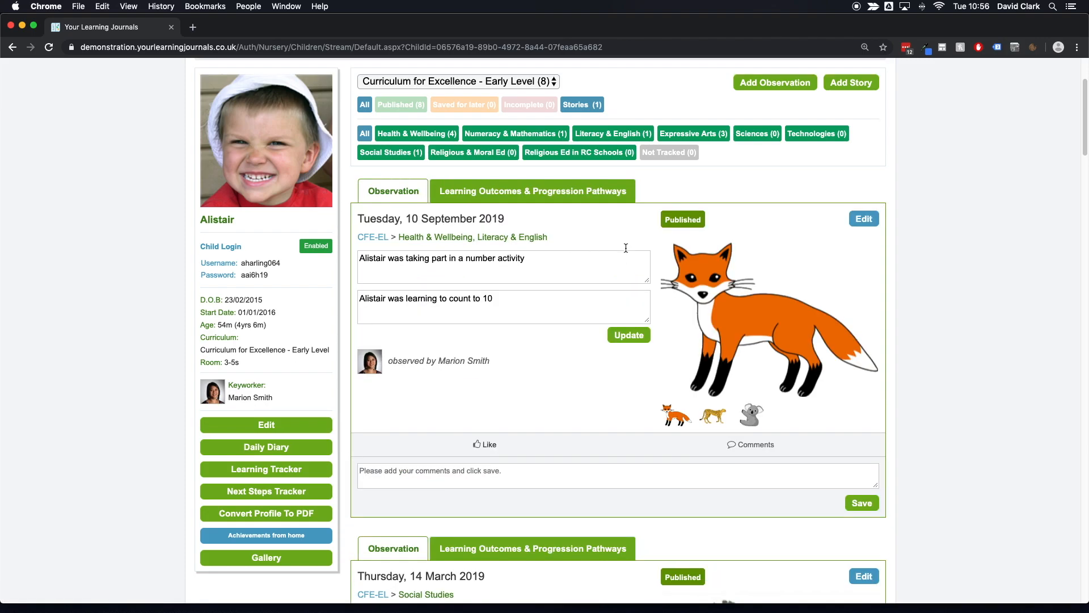
pyautogui.scroll(1, 625, 247)
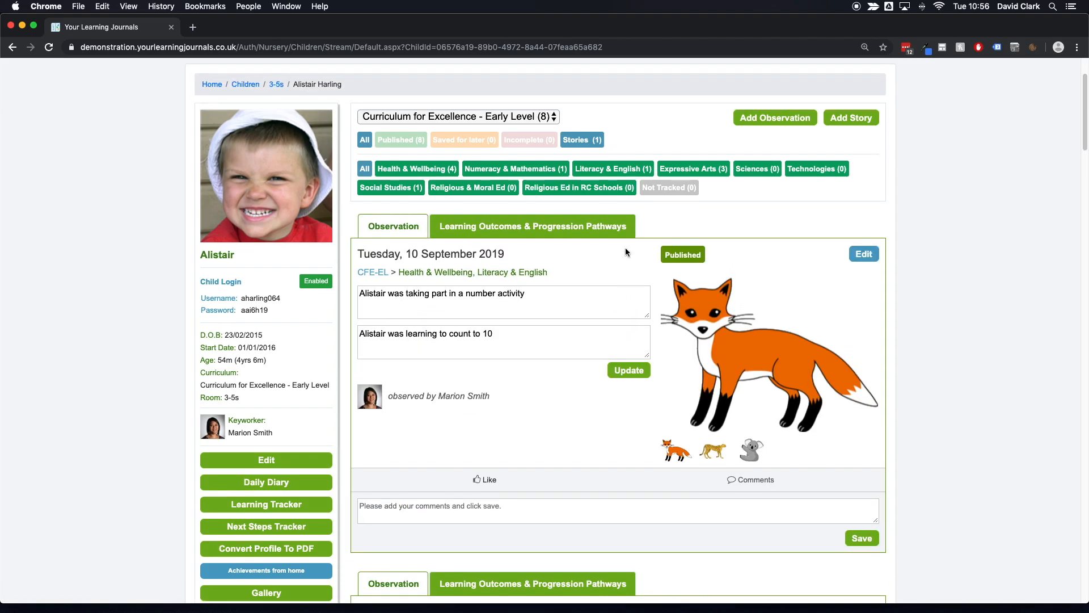